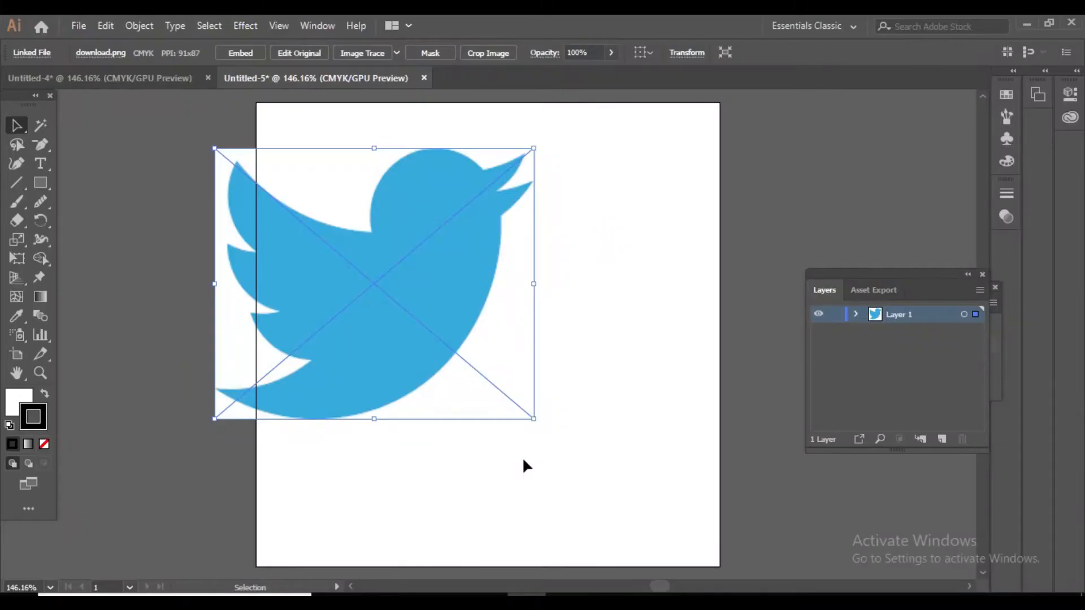
Move the placed bird image fully onto the artboard and enlarge it proportionally to fill most of the area.
{"action": "left_click_drag", "start_coordinate": [389, 331], "coordinate": [335, 315]}
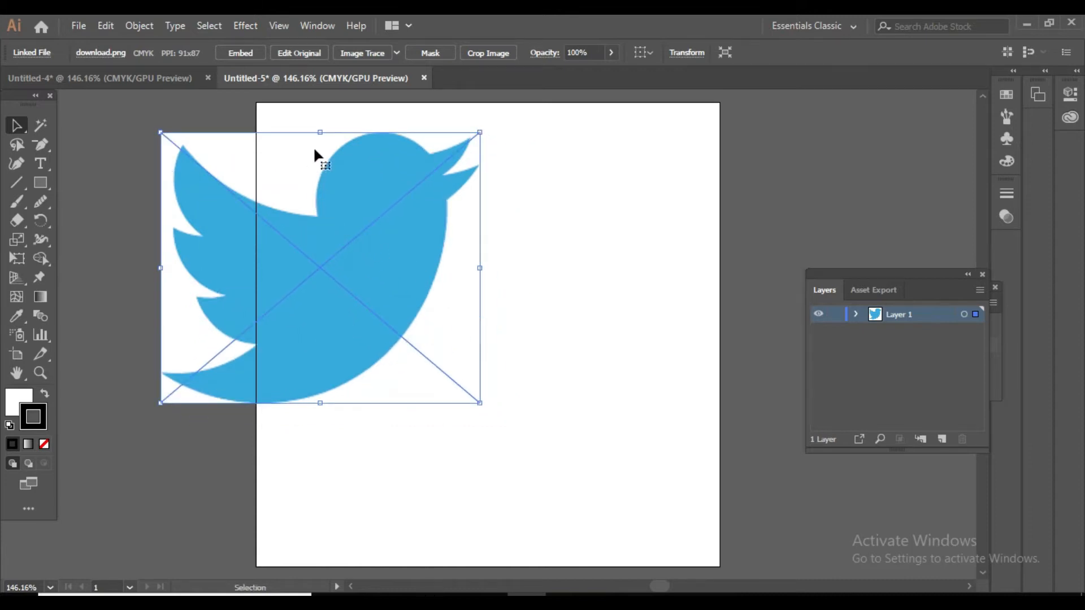
{"action": "left_click_drag", "start_coordinate": [315, 228], "coordinate": [492, 286]}
{"action": "left_click_drag", "start_coordinate": [337, 190], "coordinate": [304, 164]}
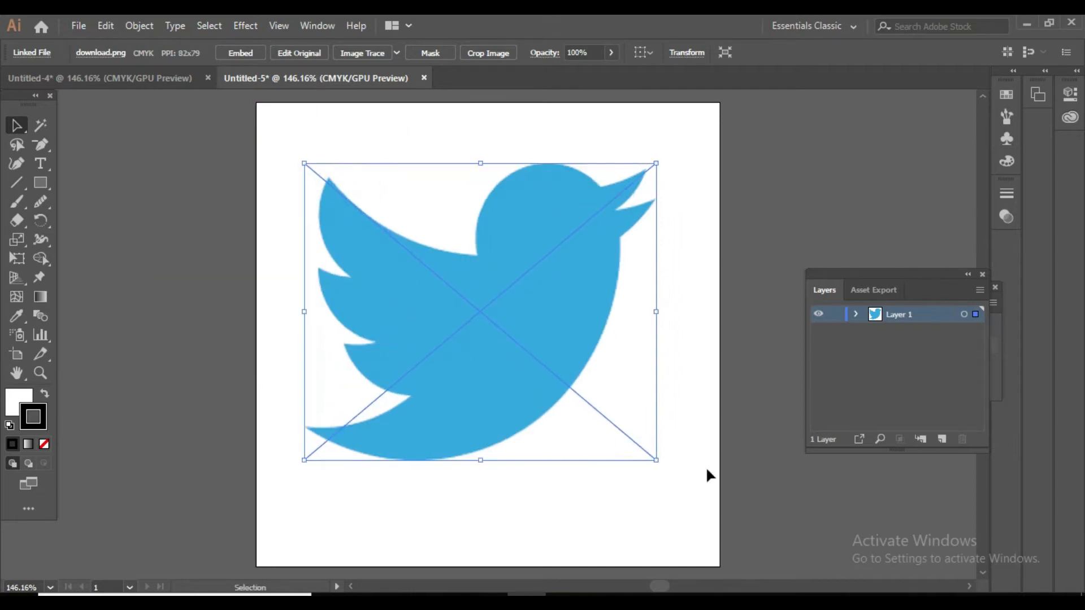
{"action": "left_click_drag", "start_coordinate": [655, 462], "coordinate": [683, 491]}
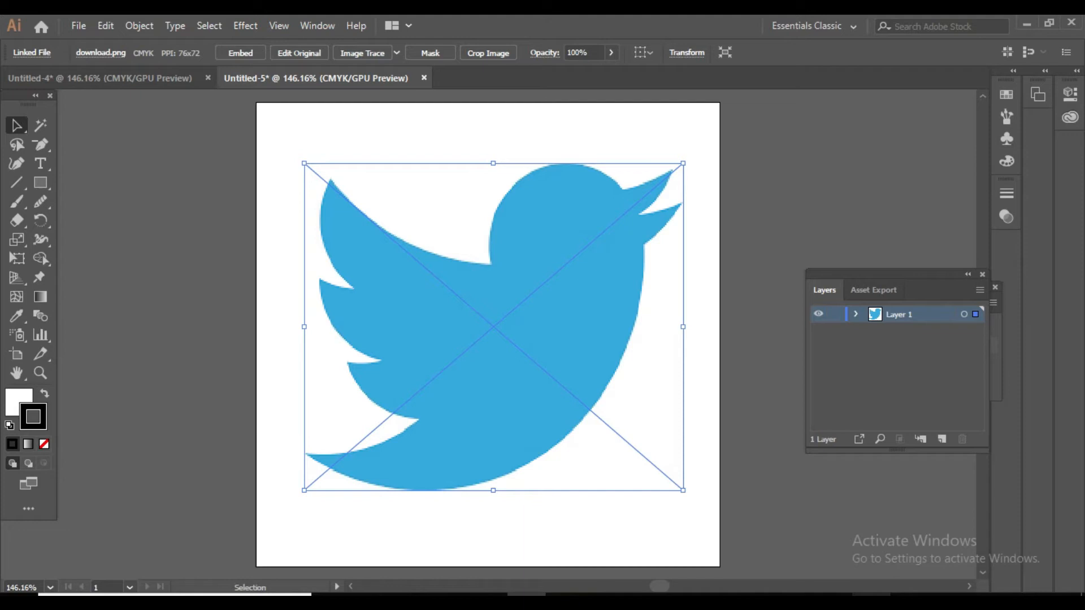
{"action": "left_click", "coordinate": [86, 26]}
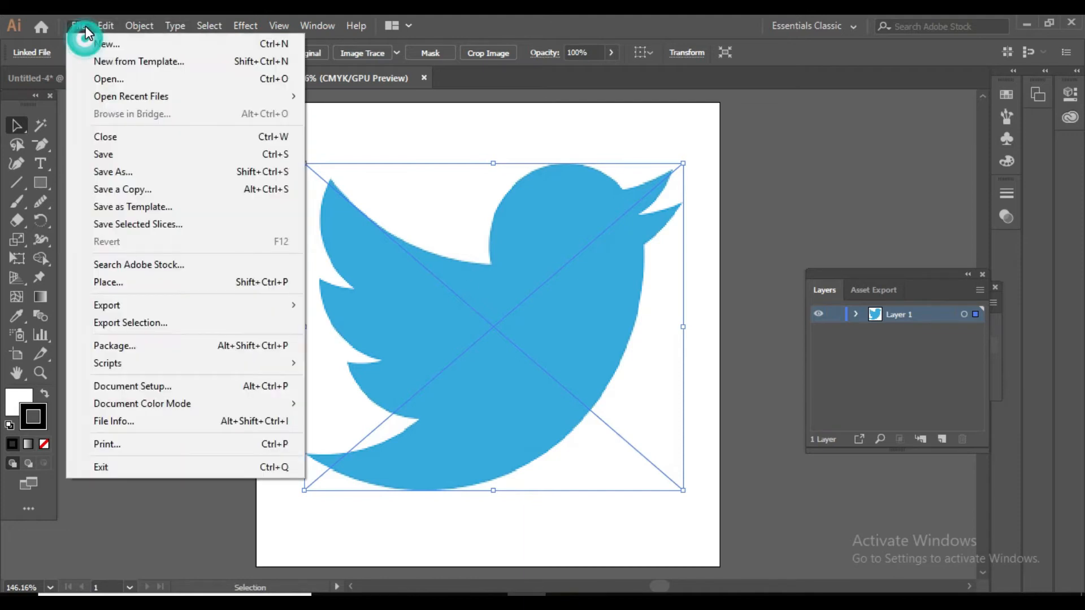
{"action": "left_click", "coordinate": [105, 290]}
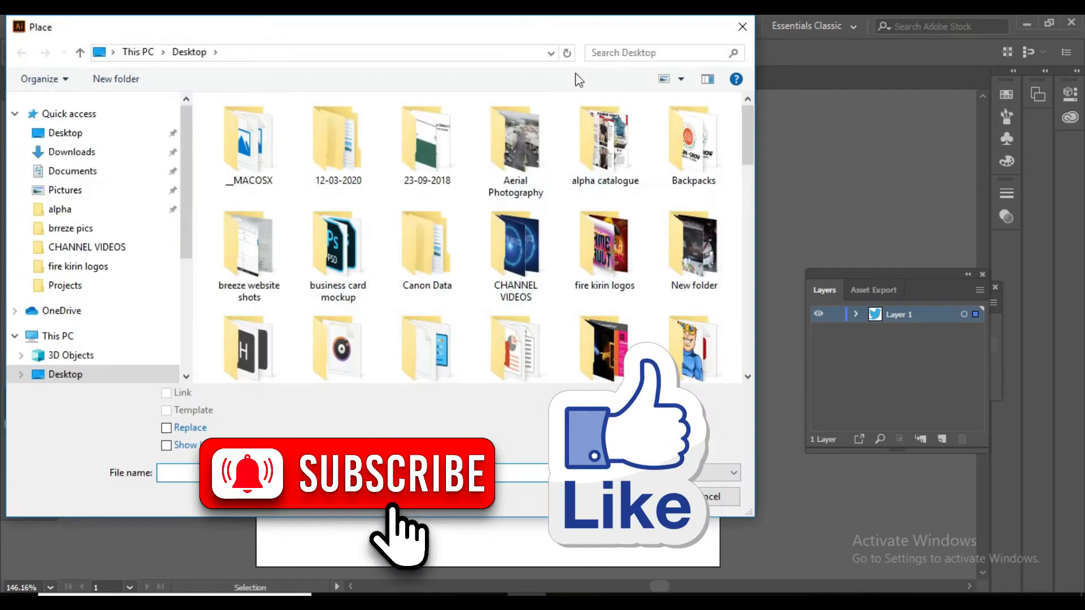
{"action": "scroll", "coordinate": [93, 167], "scroll_direction": "down", "scroll_amount": 1}
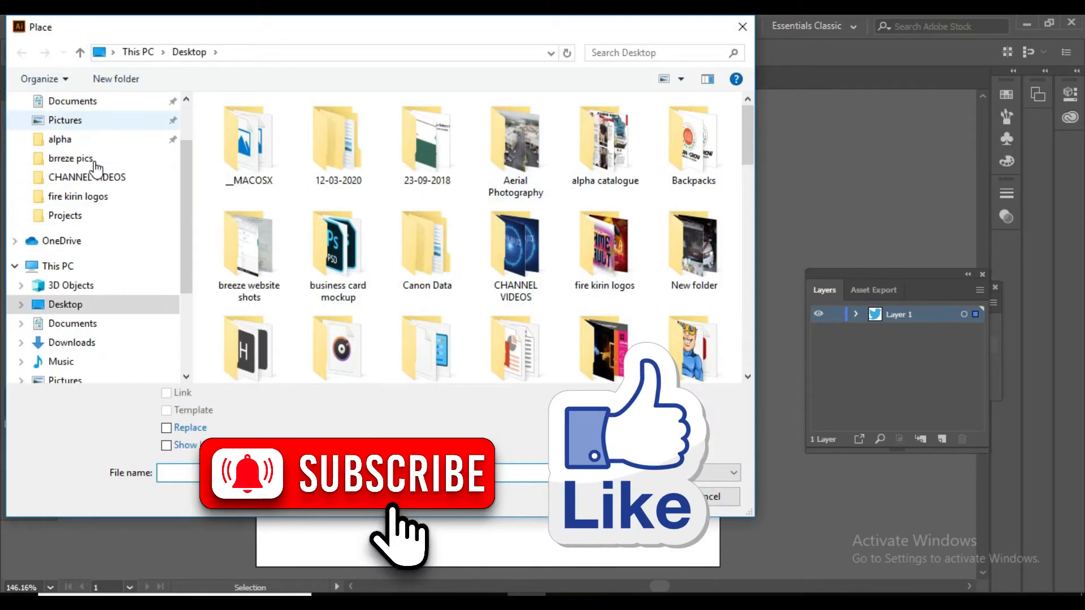
{"action": "scroll", "coordinate": [96, 168], "scroll_direction": "down", "scroll_amount": 2}
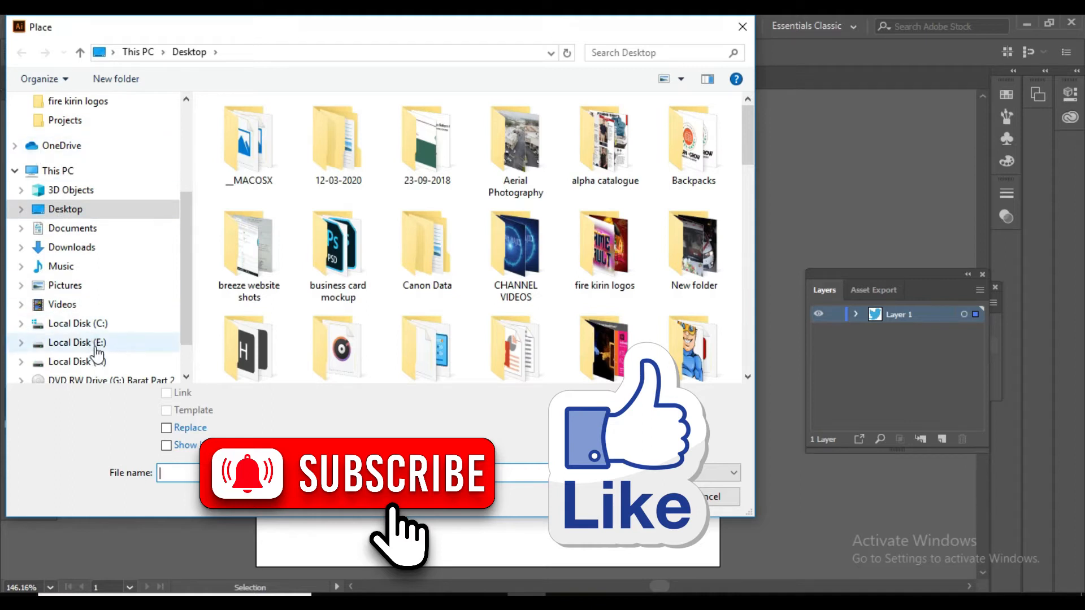
{"action": "scroll", "coordinate": [58, 214], "scroll_direction": "up", "scroll_amount": 1}
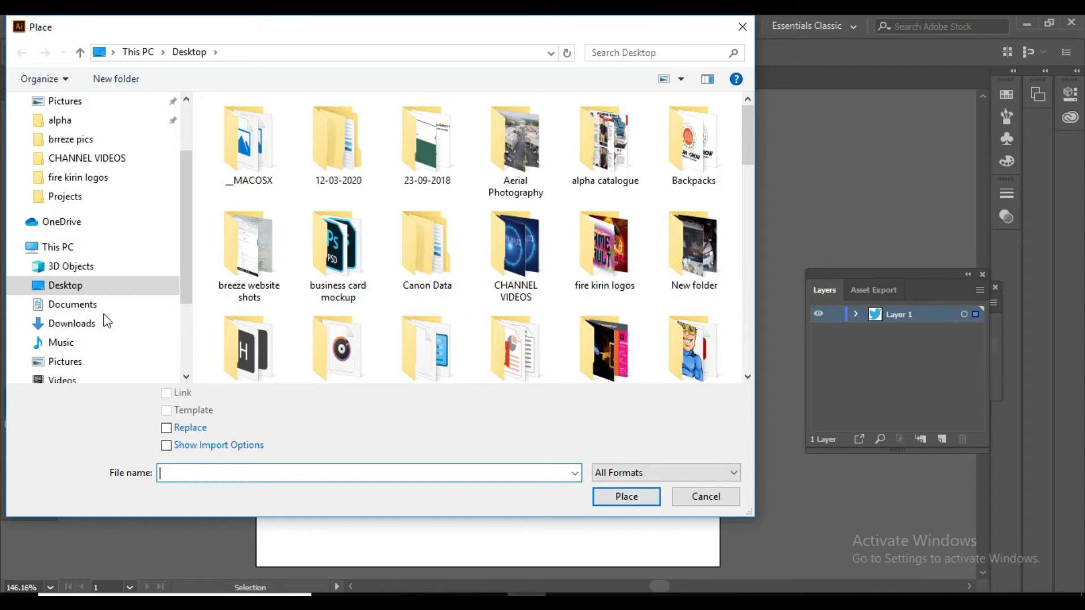
{"action": "left_click", "coordinate": [732, 496]}
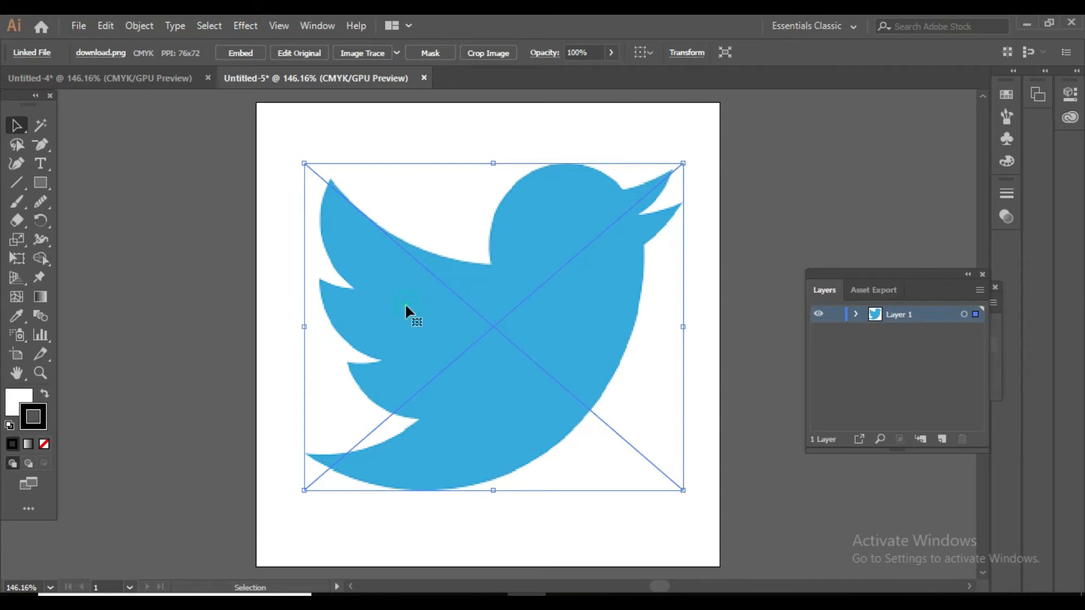
Embed the linked download.png bird image in the document and check its entry inside Layer 1.
{"action": "left_click", "coordinate": [237, 52]}
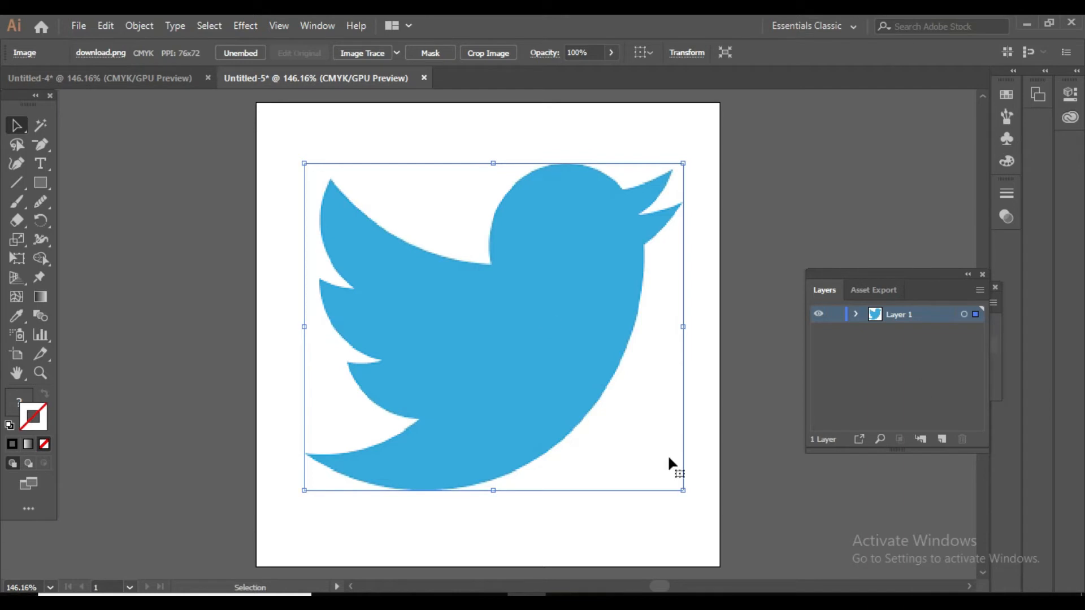
{"action": "left_click", "coordinate": [855, 315]}
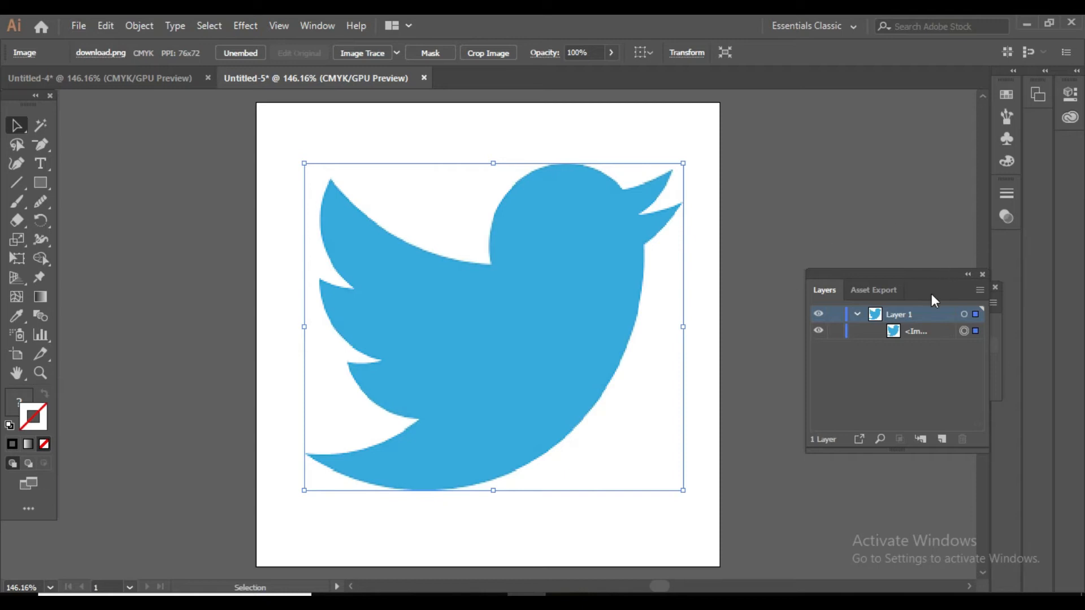
{"action": "left_click", "coordinate": [856, 314]}
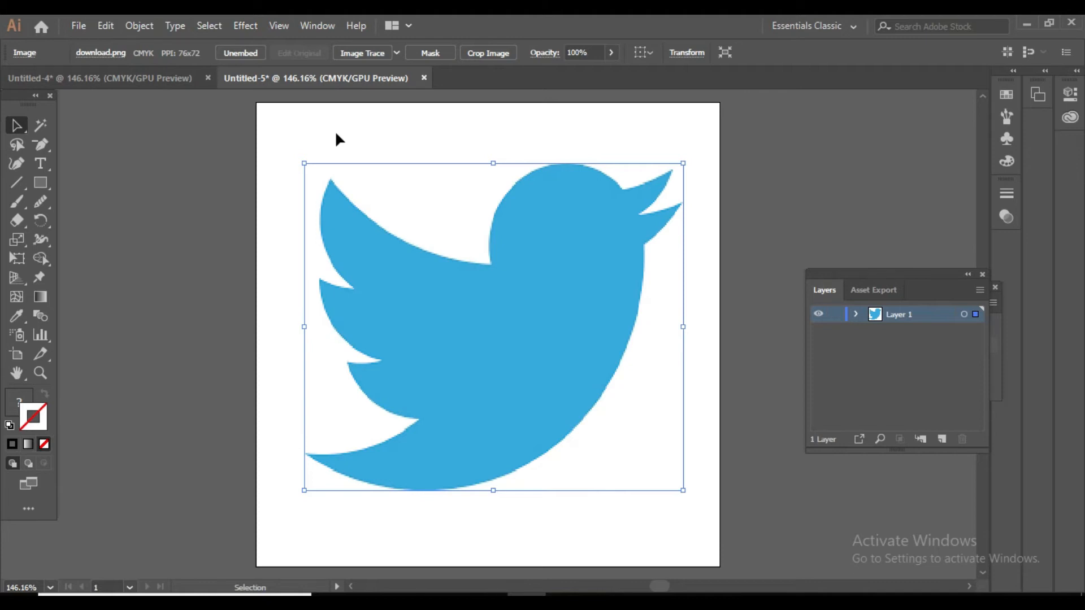
Lower the bird image's opacity to 67% and lock Layer 1.
{"action": "left_click", "coordinate": [770, 168]}
{"action": "left_click", "coordinate": [581, 208]}
{"action": "left_click", "coordinate": [610, 52]}
{"action": "mouse_move", "coordinate": [608, 71]}
{"action": "left_mouse_down"}
{"action": "mouse_move", "coordinate": [574, 73]}
{"action": "mouse_move", "coordinate": [587, 70]}
{"action": "left_mouse_up"}
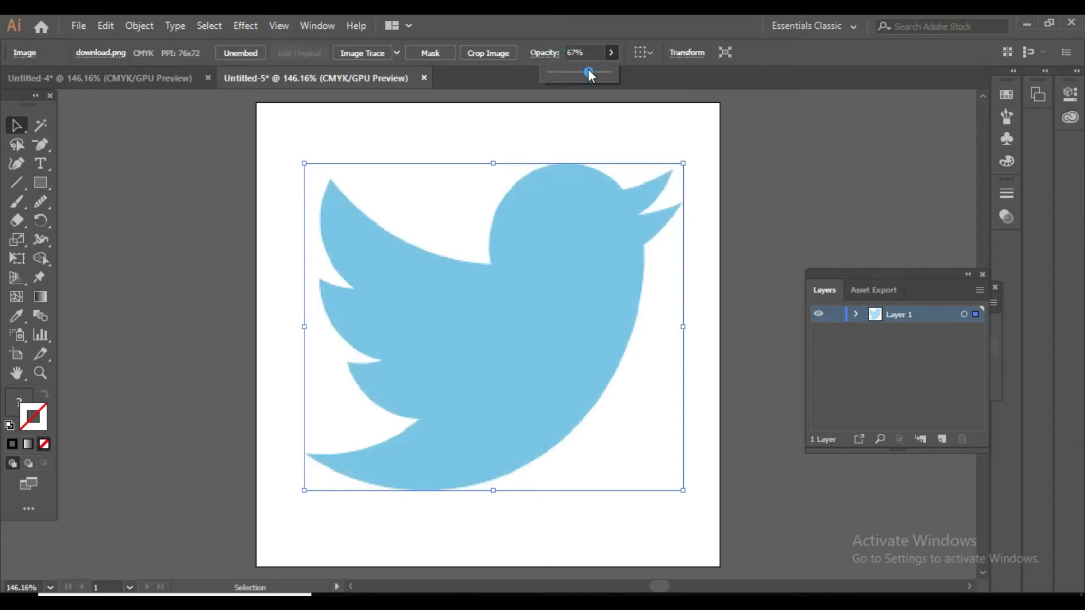
{"action": "left_click", "coordinate": [835, 314]}
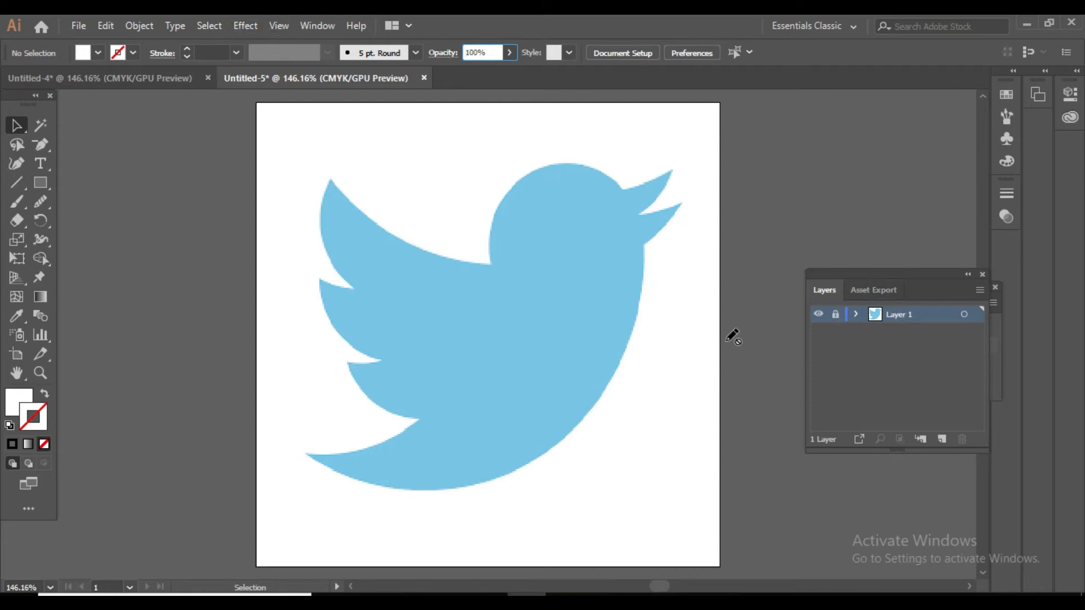
Try selecting the bird image while Layer 1 is locked, and toggle the layer's visibility and lock.
{"action": "left_click", "coordinate": [574, 304]}
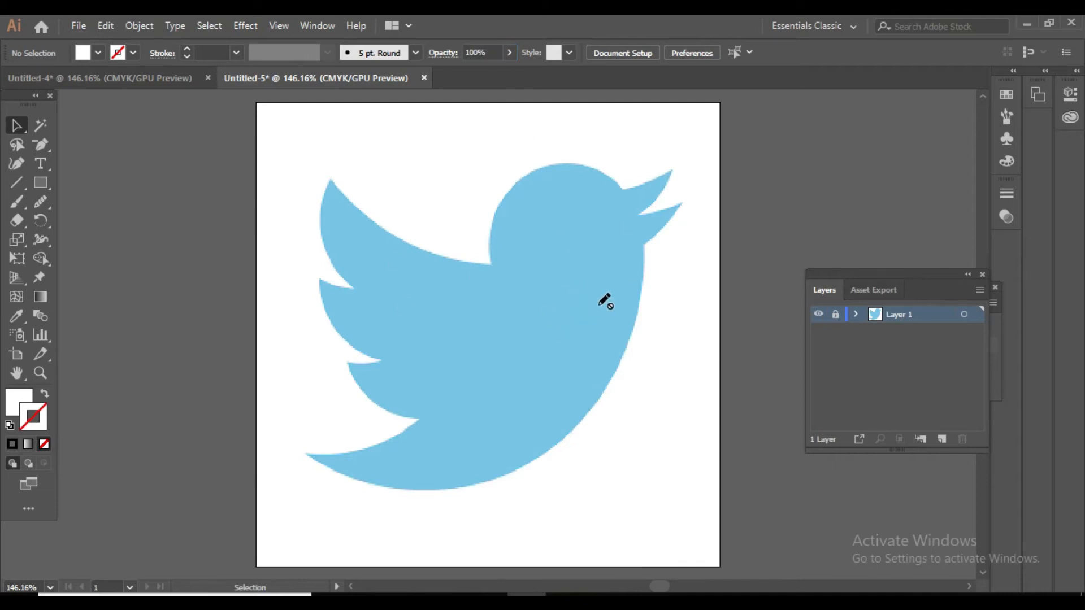
{"action": "left_click", "coordinate": [487, 317]}
{"action": "left_click", "coordinate": [479, 271]}
{"action": "left_click", "coordinate": [497, 235]}
{"action": "left_click", "coordinate": [557, 270]}
{"action": "left_click", "coordinate": [834, 315]}
{"action": "left_click", "coordinate": [834, 315]}
{"action": "left_click", "coordinate": [822, 316]}
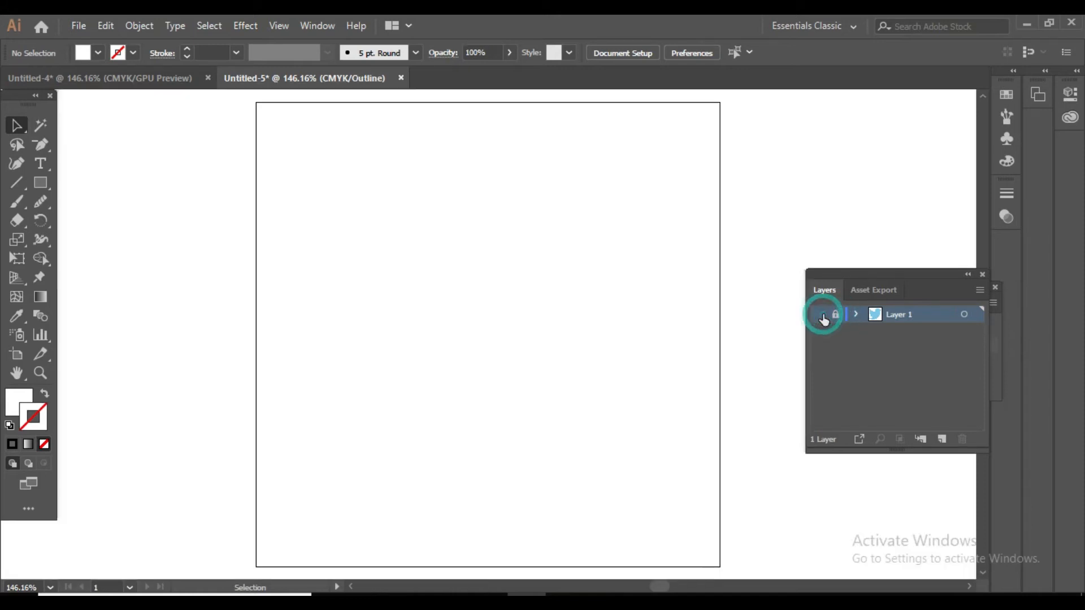
{"action": "left_click", "coordinate": [822, 315]}
{"action": "left_click", "coordinate": [836, 314]}
{"action": "left_click", "coordinate": [837, 315]}
{"action": "left_click", "coordinate": [452, 314]}
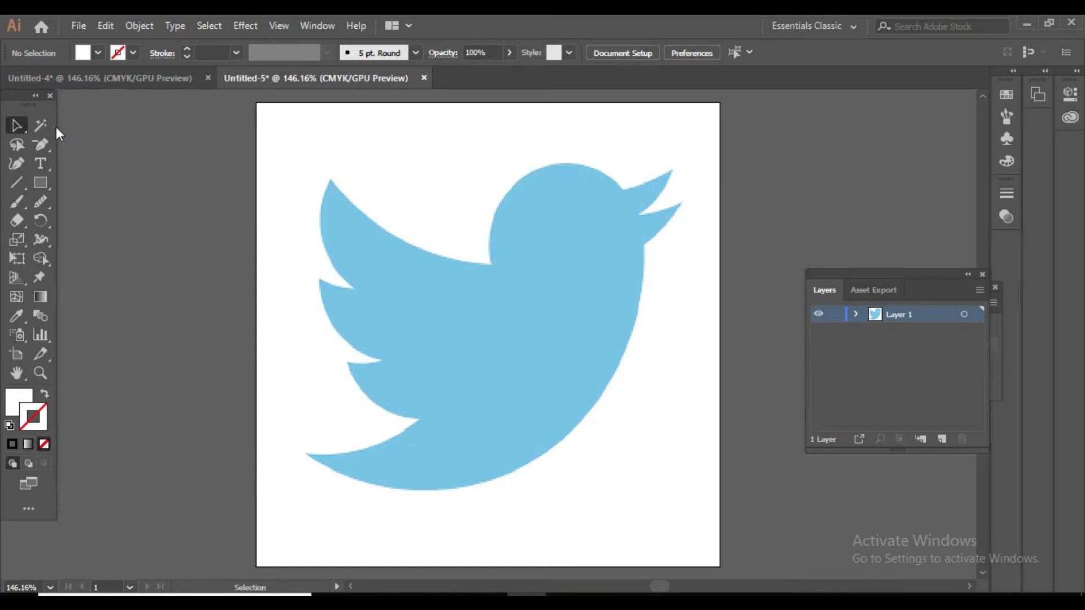
Draw a rough trial path with the Pen tool around the bird's head on the unlocked Layer 1.
{"action": "left_click_drag", "start_coordinate": [48, 146], "coordinate": [77, 146]}
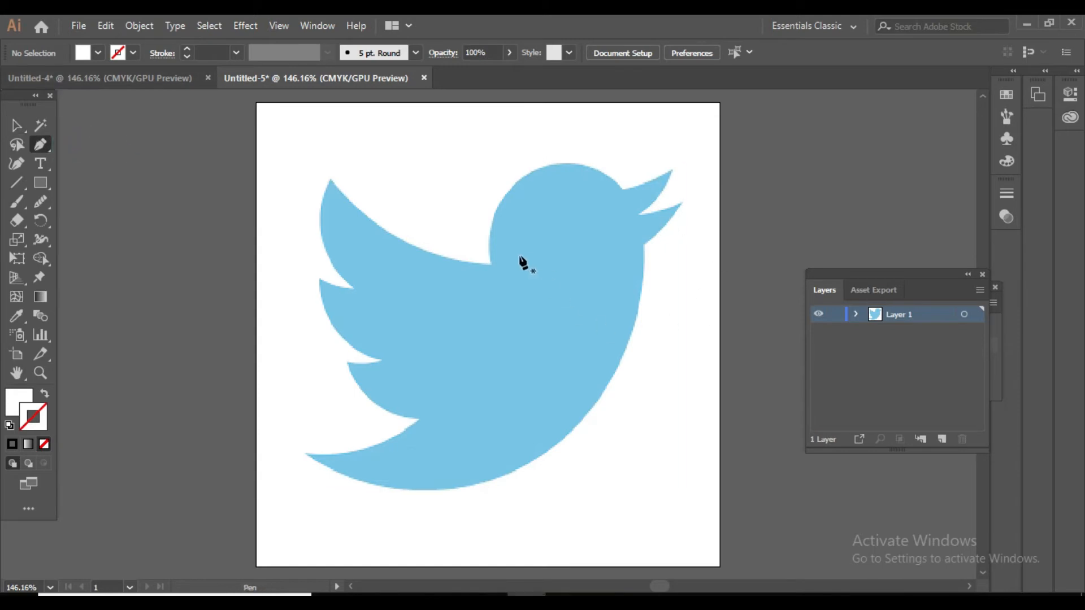
{"action": "left_click_drag", "start_coordinate": [488, 263], "coordinate": [602, 167]}
{"action": "left_click", "coordinate": [603, 167]}
{"action": "left_click", "coordinate": [627, 194]}
{"action": "left_click", "coordinate": [636, 210]}
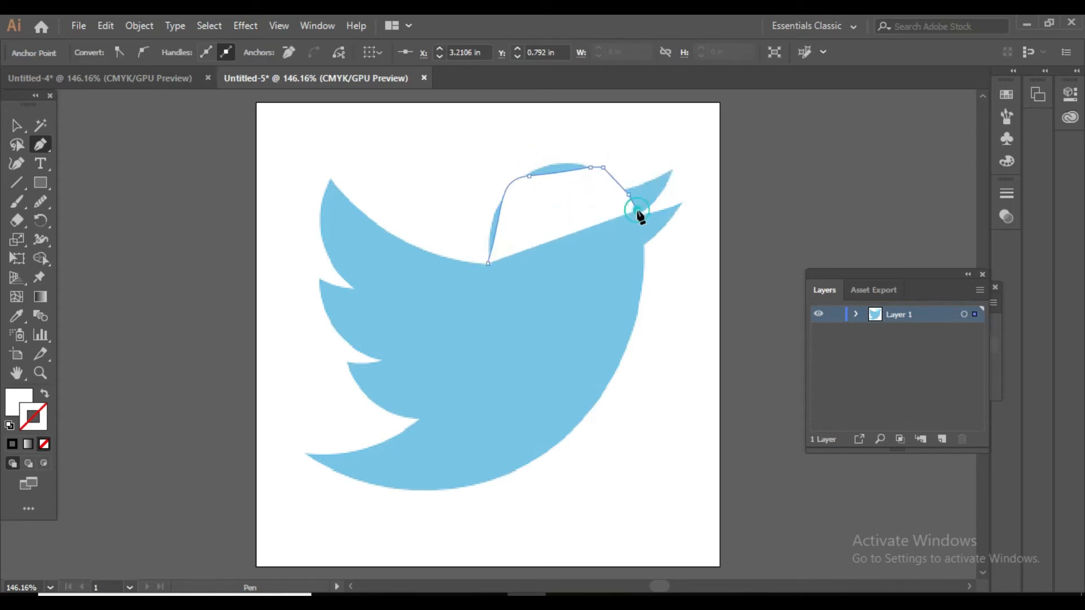
Try moving the bird image slightly upward beneath the trial path.
{"action": "left_click", "coordinate": [17, 125]}
{"action": "left_click_drag", "start_coordinate": [333, 408], "coordinate": [323, 375]}
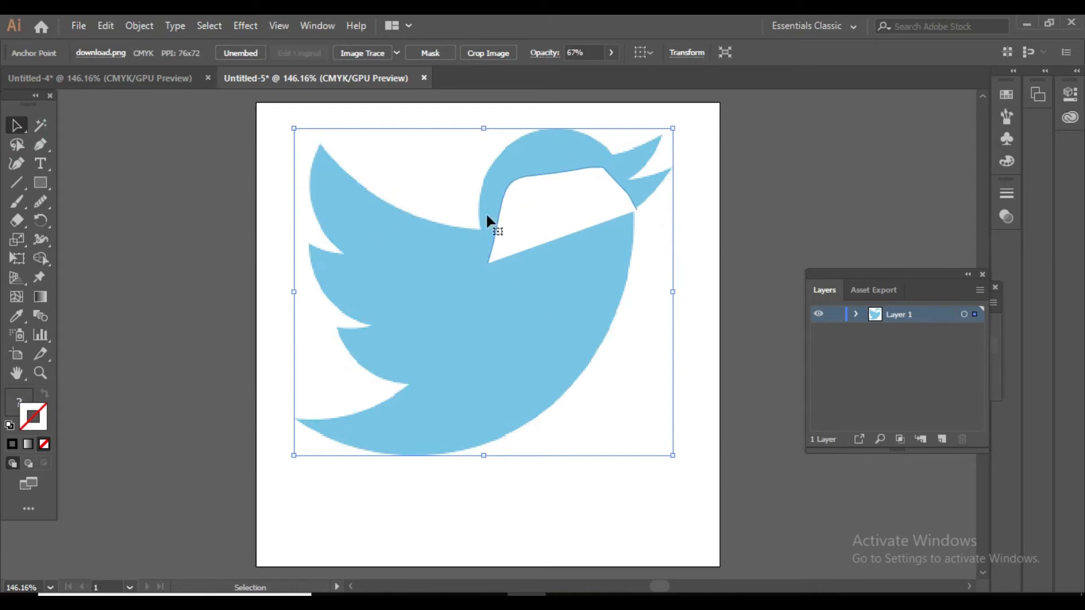
{"action": "left_click", "coordinate": [22, 125]}
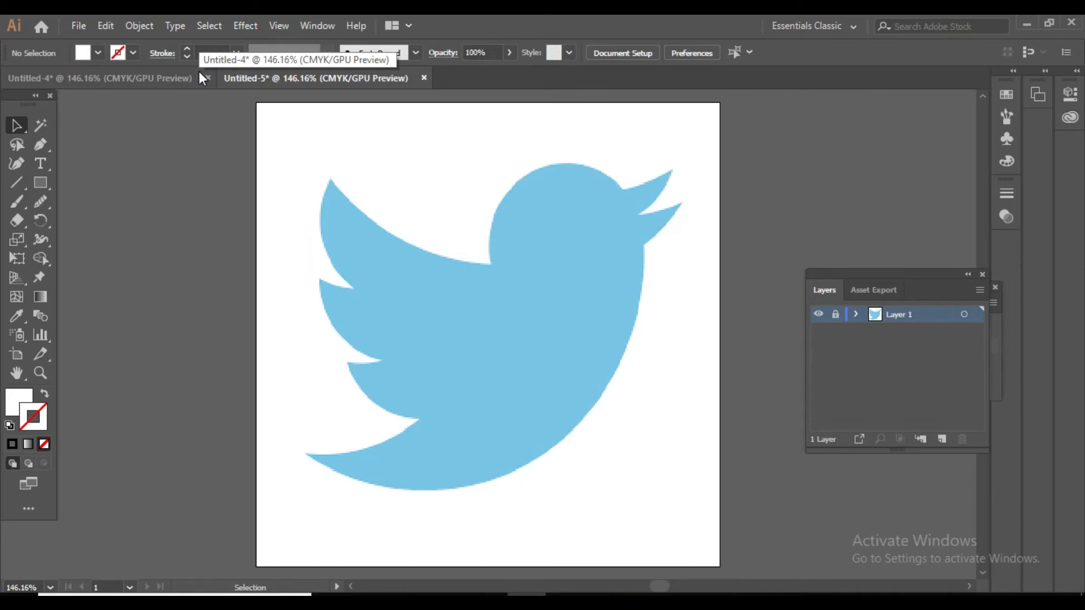
Unlock Layer 1 and set the bird image's opacity back to 100%.
{"action": "left_click", "coordinate": [836, 316]}
{"action": "left_click", "coordinate": [563, 399]}
{"action": "left_click", "coordinate": [681, 302]}
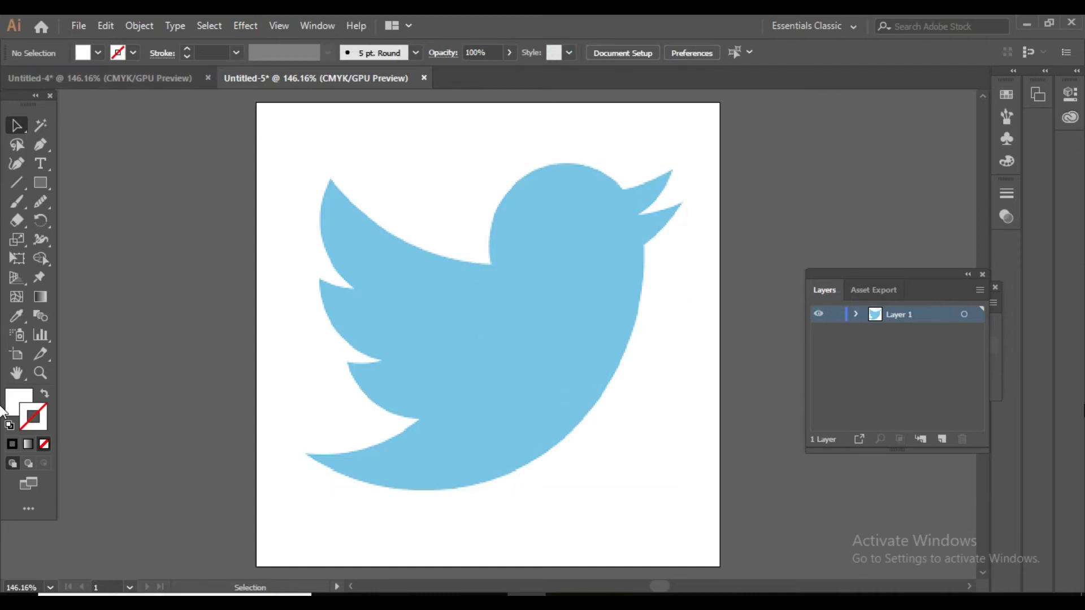
{"action": "left_click", "coordinate": [531, 252]}
{"action": "left_click", "coordinate": [611, 52]}
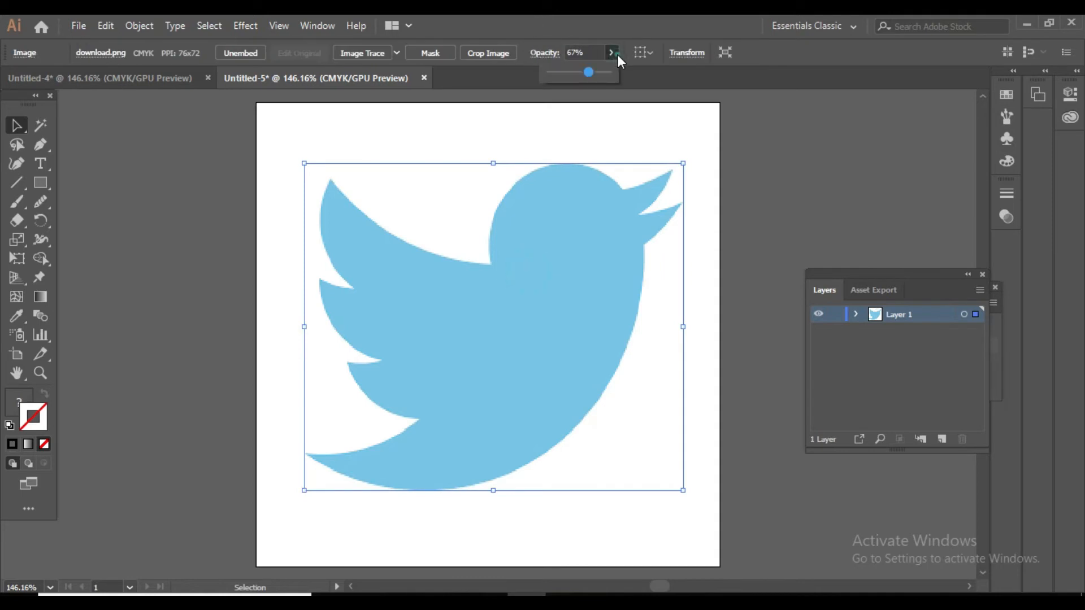
{"action": "left_click_drag", "start_coordinate": [589, 72], "coordinate": [612, 73]}
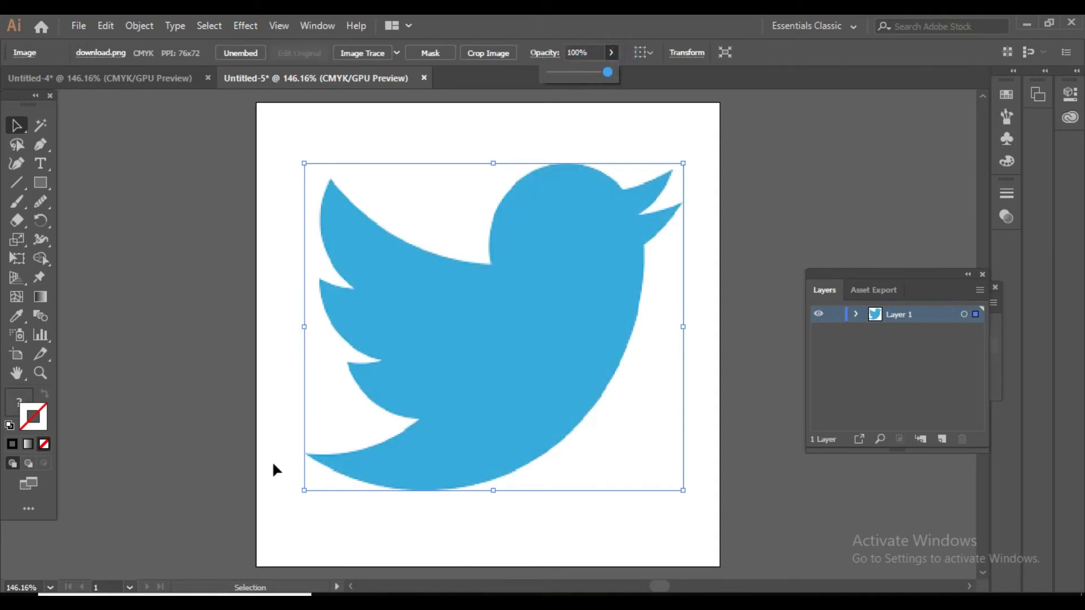
Convert Layer 1 into a template layer and add a new layer above it.
{"action": "left_click", "coordinate": [981, 291]}
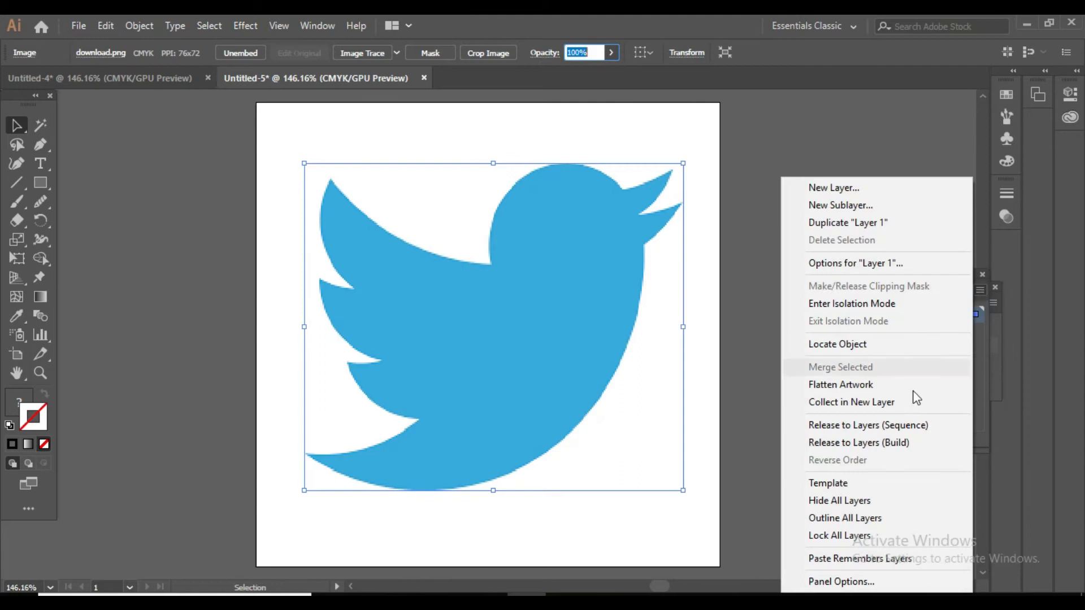
{"action": "left_click", "coordinate": [877, 485]}
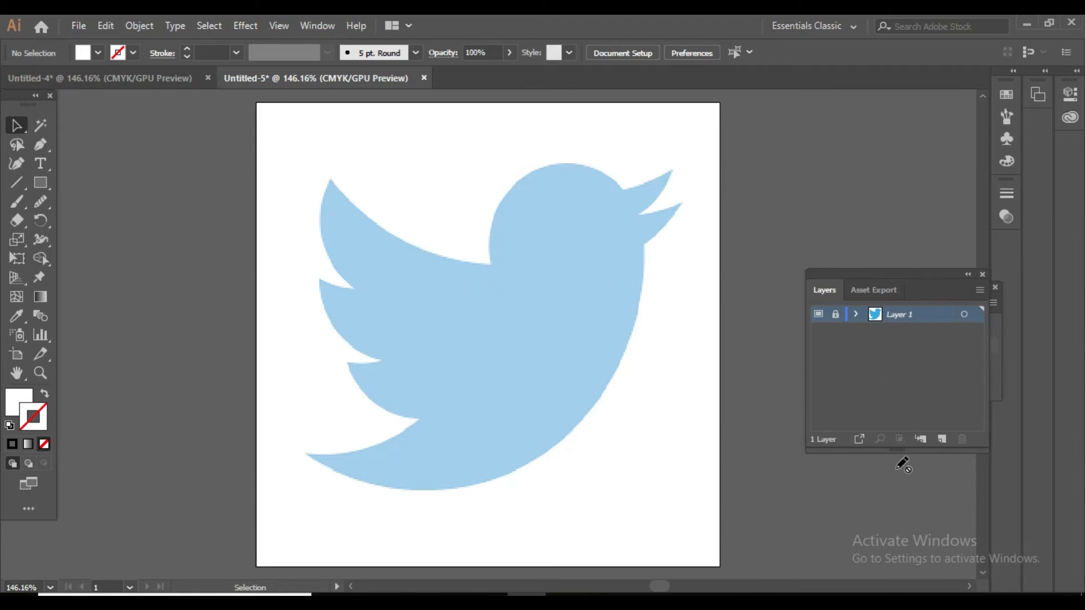
{"action": "left_click", "coordinate": [947, 442]}
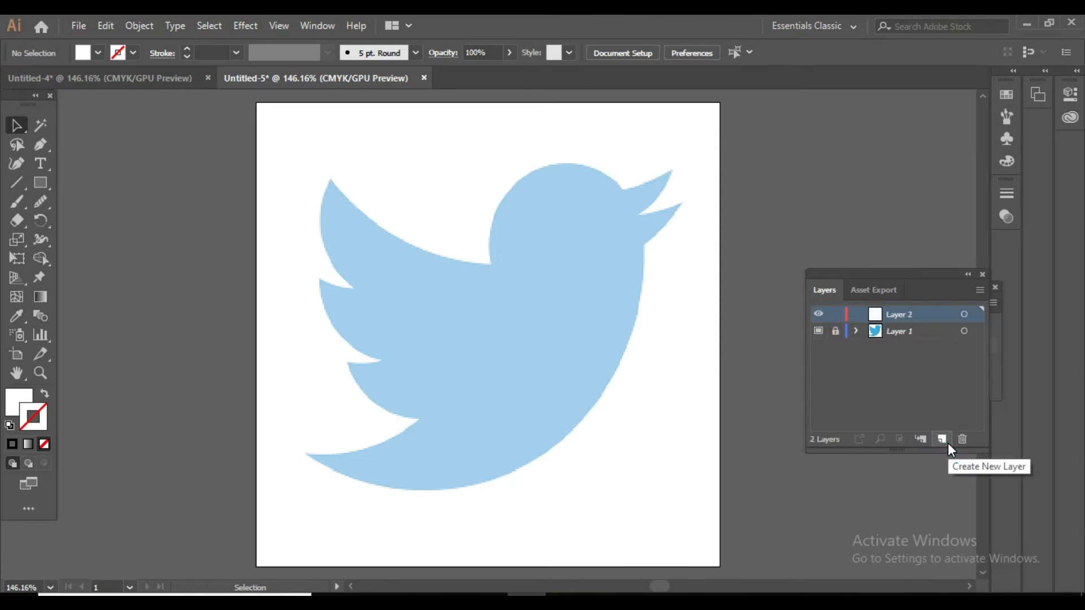
Activate the Pen tool with the fill set to none, and unlock the Layer 1 template.
{"action": "left_click", "coordinate": [40, 146]}
{"action": "left_click", "coordinate": [87, 145]}
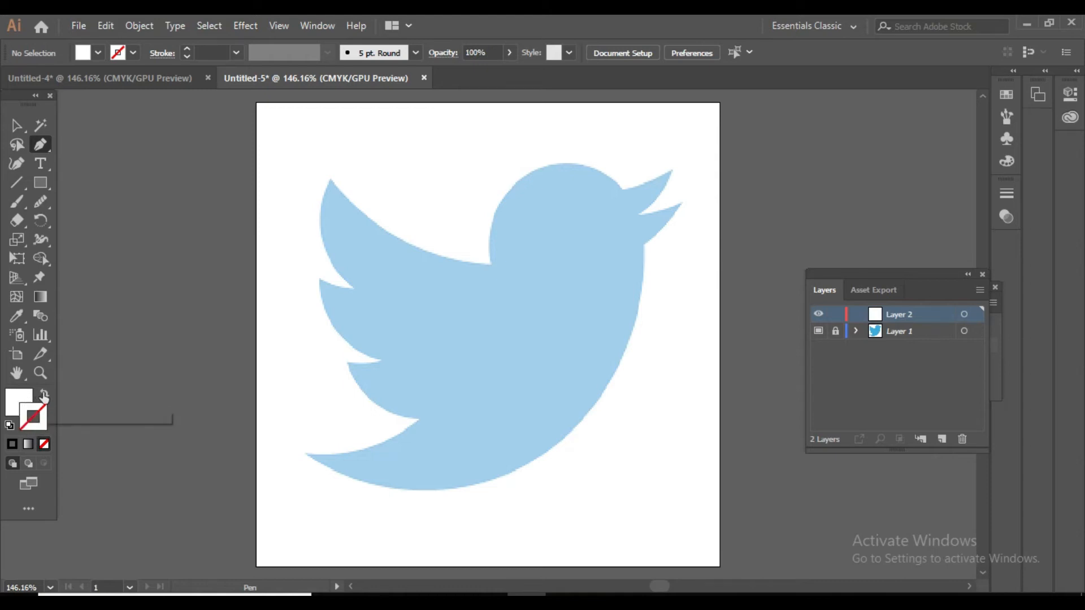
{"action": "left_click", "coordinate": [21, 401]}
{"action": "left_click", "coordinate": [45, 445]}
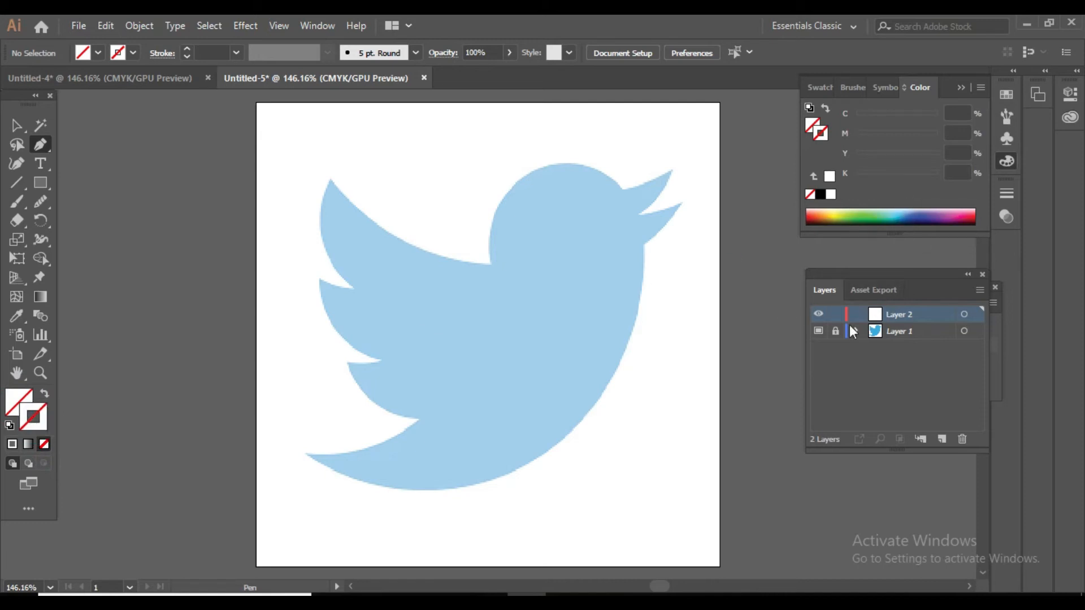
{"action": "left_click", "coordinate": [835, 331]}
{"action": "left_click", "coordinate": [952, 592]}
{"action": "right_click", "coordinate": [937, 582]}
{"action": "left_click", "coordinate": [945, 586]}
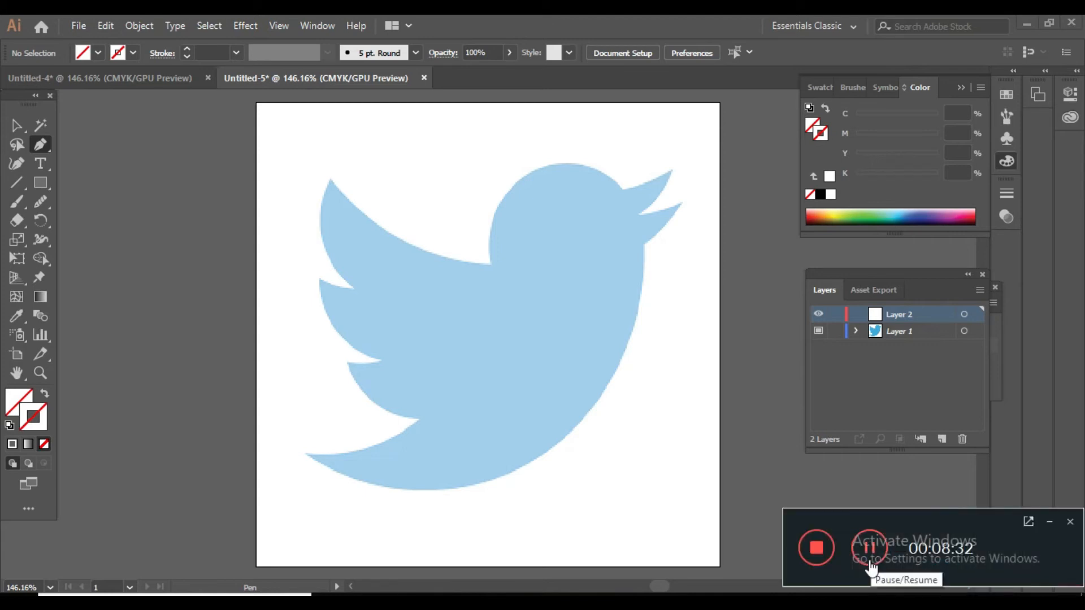
{"action": "left_click", "coordinate": [1048, 521]}
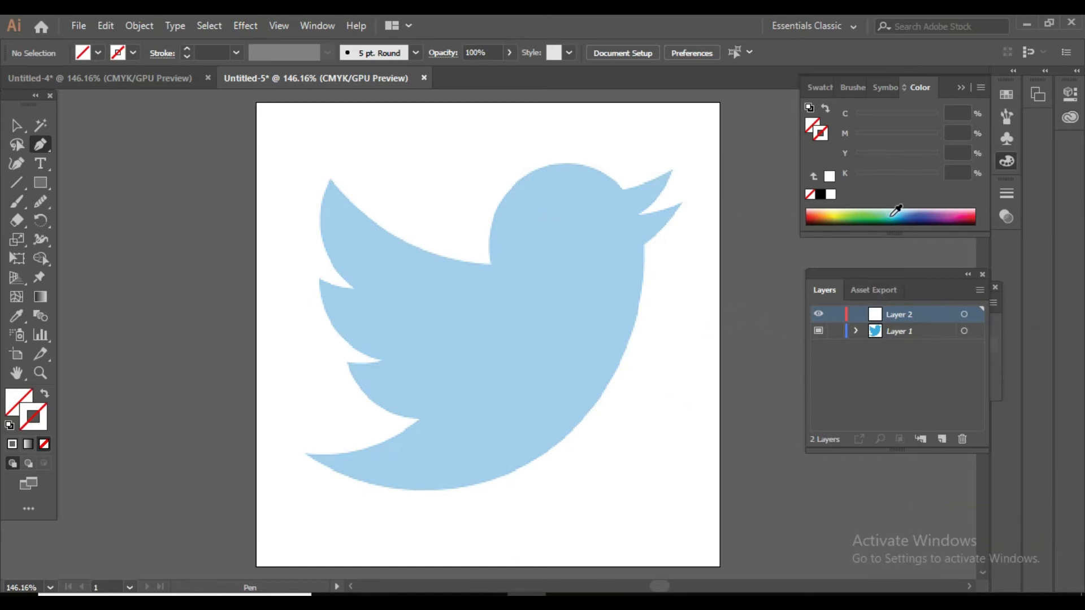
Set the Pen tool's stroke colour to black (K 100%).
{"action": "left_click", "coordinate": [896, 215]}
{"action": "left_click", "coordinate": [897, 213]}
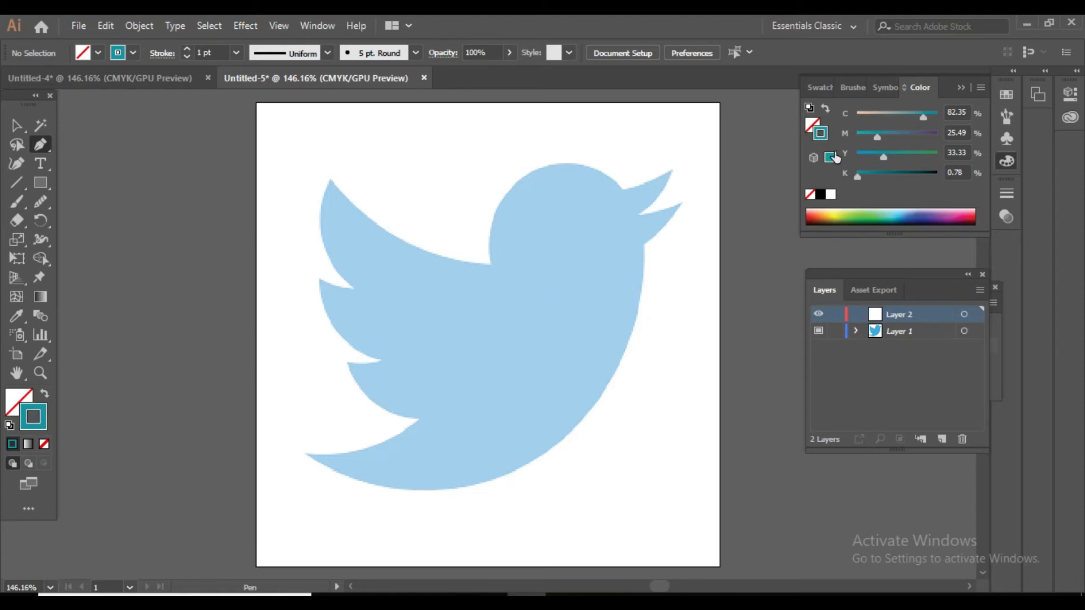
{"action": "left_click", "coordinate": [819, 195]}
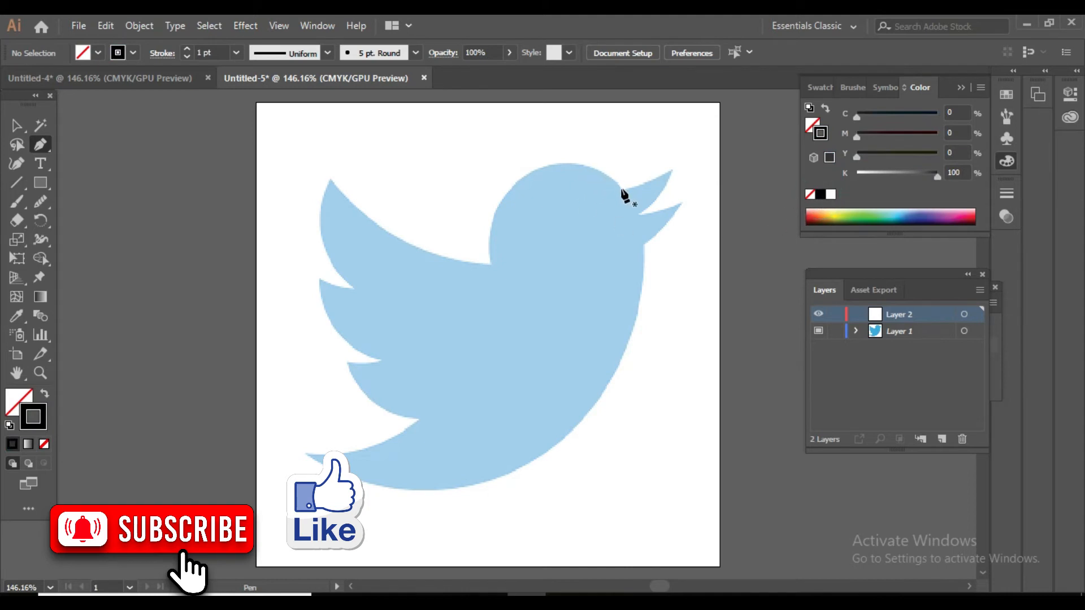
Start the Pen outline on Layer 2 at the point where the upper beak meets the bird's head.
{"action": "key", "text": "ctrl+plus"}
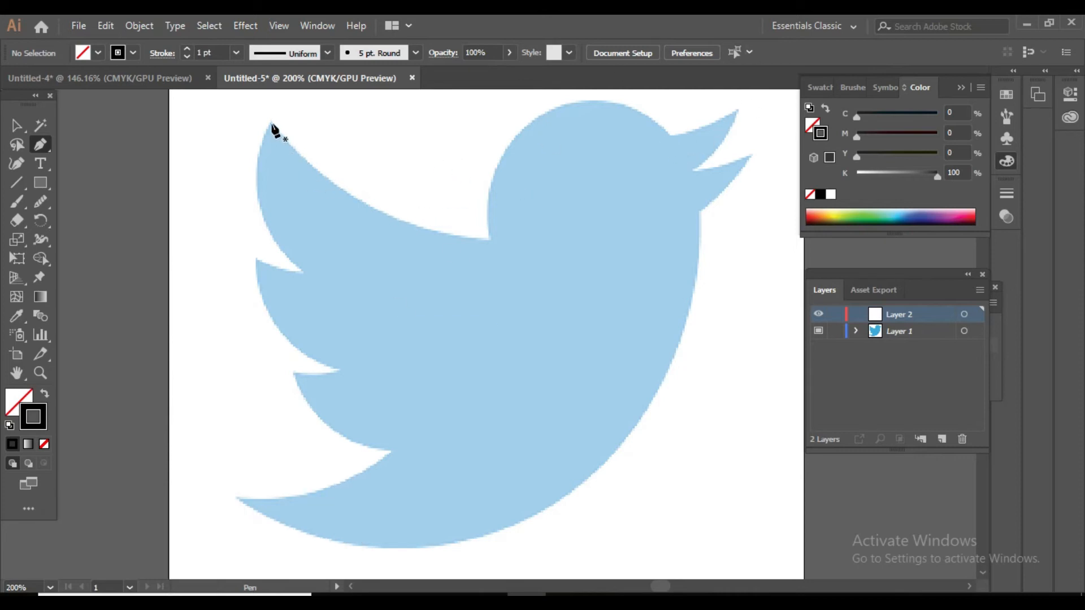
{"action": "left_click", "coordinate": [667, 135]}
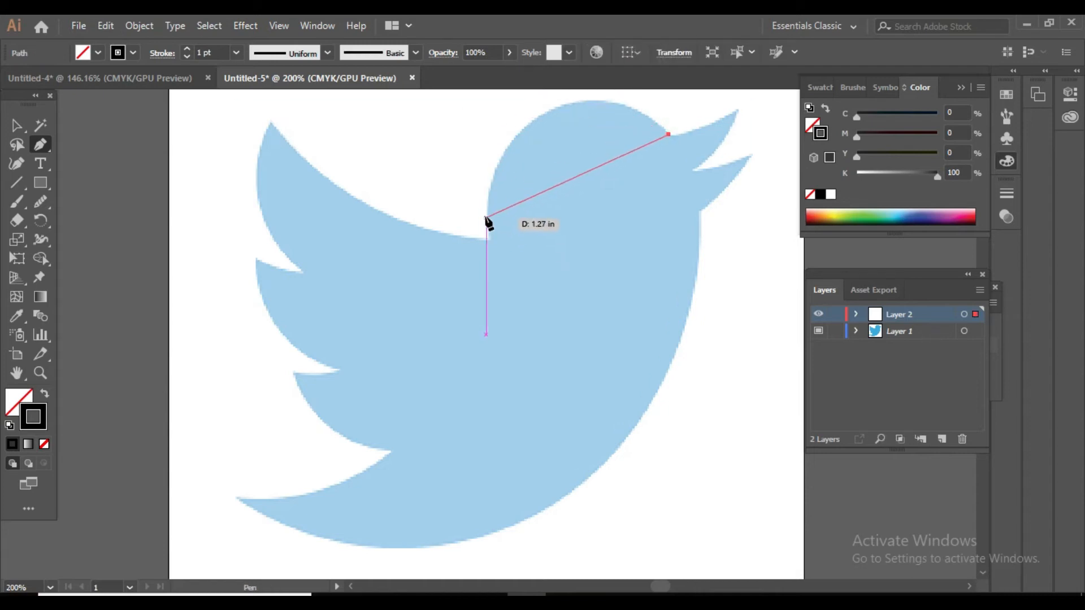
{"action": "left_click", "coordinate": [488, 239]}
{"action": "left_click_drag", "start_coordinate": [488, 239], "coordinate": [439, 482]}
{"action": "key", "text": "ctrl+z"}
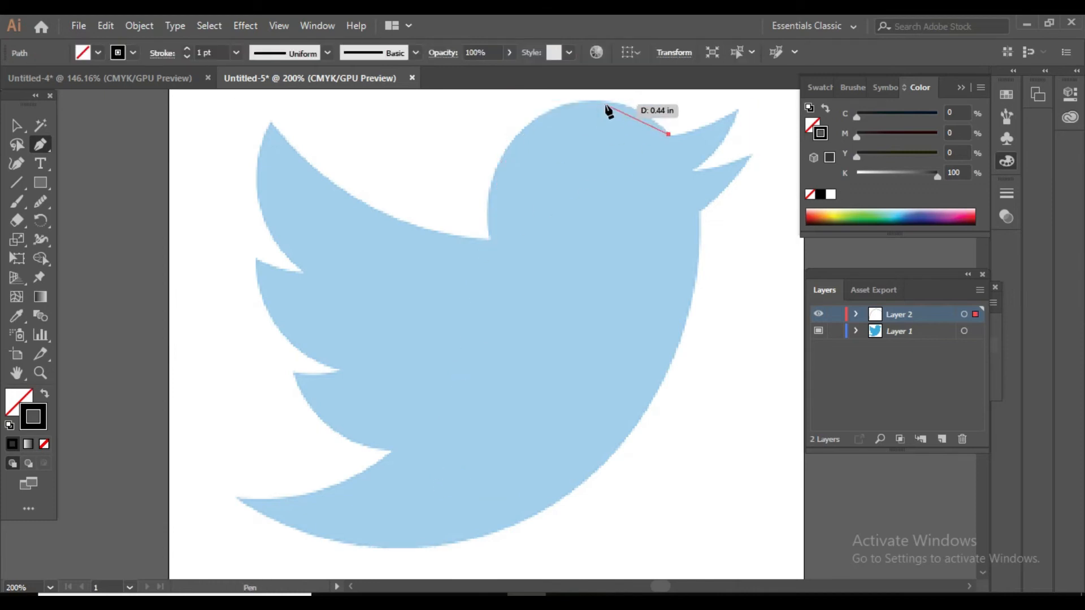
Trace the head's curve down to the neck corner and the wing's upper edge out to the top wingtip.
{"action": "mouse_move", "coordinate": [502, 159]}
{"action": "left_mouse_down"}
{"action": "mouse_move", "coordinate": [417, 259]}
{"action": "mouse_move", "coordinate": [438, 273]}
{"action": "mouse_move", "coordinate": [429, 268]}
{"action": "mouse_move", "coordinate": [505, 162]}
{"action": "mouse_move", "coordinate": [489, 243]}
{"action": "mouse_move", "coordinate": [503, 266]}
{"action": "mouse_move", "coordinate": [495, 297]}
{"action": "left_mouse_up"}
{"action": "left_click_drag", "start_coordinate": [490, 243], "coordinate": [399, 231]}
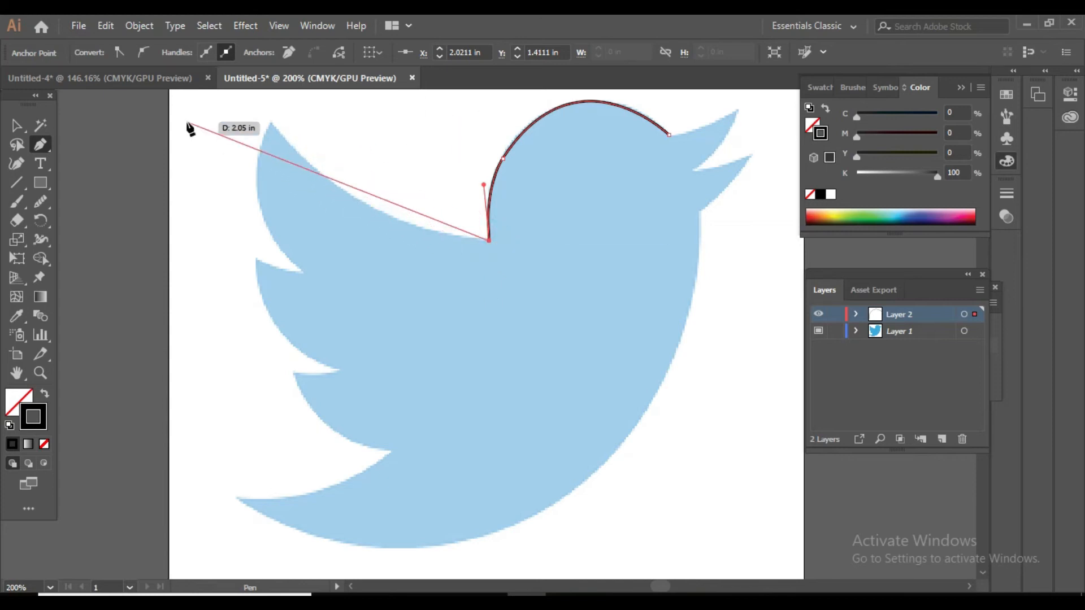
{"action": "left_click_drag", "start_coordinate": [270, 124], "coordinate": [249, 226]}
{"action": "left_click_drag", "start_coordinate": [178, 364], "coordinate": [186, 166]}
{"action": "left_click", "coordinate": [270, 280]}
{"action": "scroll", "coordinate": [271, 435], "scroll_direction": "down", "scroll_amount": 1}
{"action": "scroll", "coordinate": [270, 434], "scroll_direction": "down", "scroll_amount": 4}
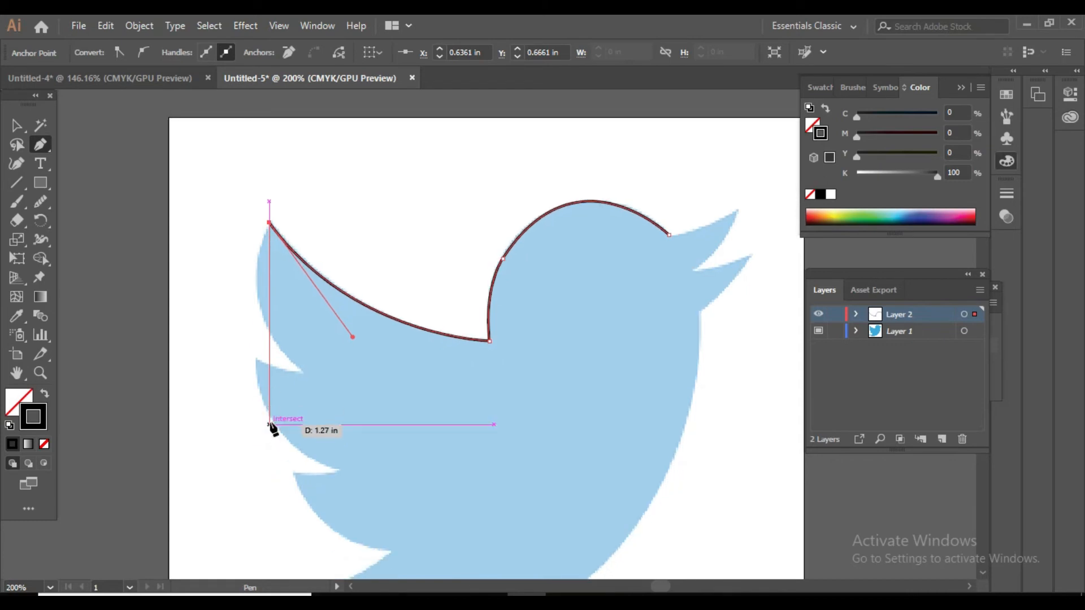
Trace the top feather's outer curve into the first notch and out to the second feather's tip, with corner points at both.
{"action": "left_click_drag", "start_coordinate": [302, 332], "coordinate": [379, 392]}
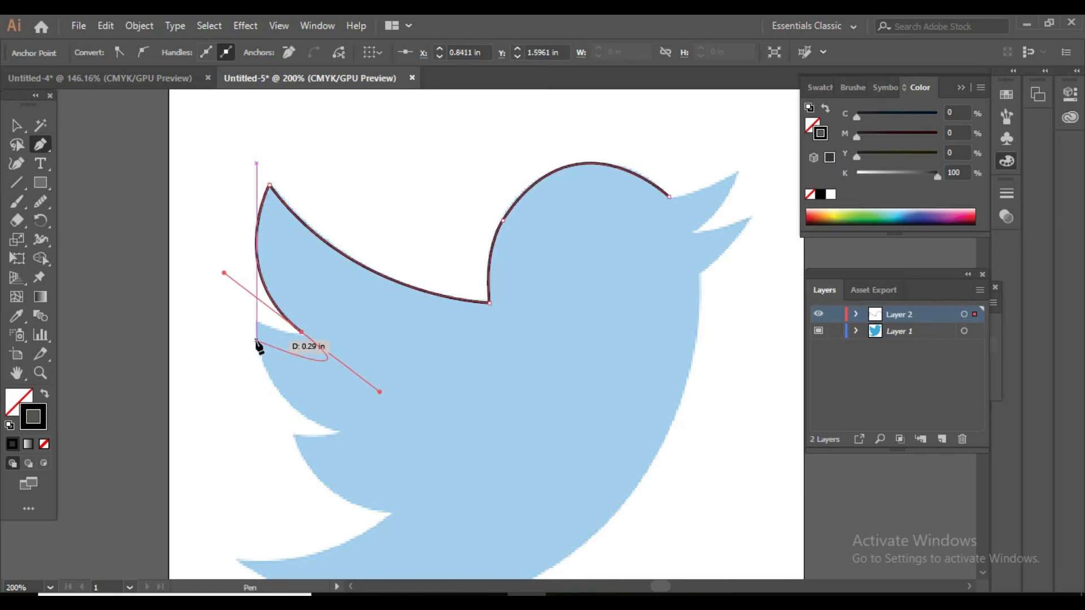
{"action": "left_click", "coordinate": [303, 333]}
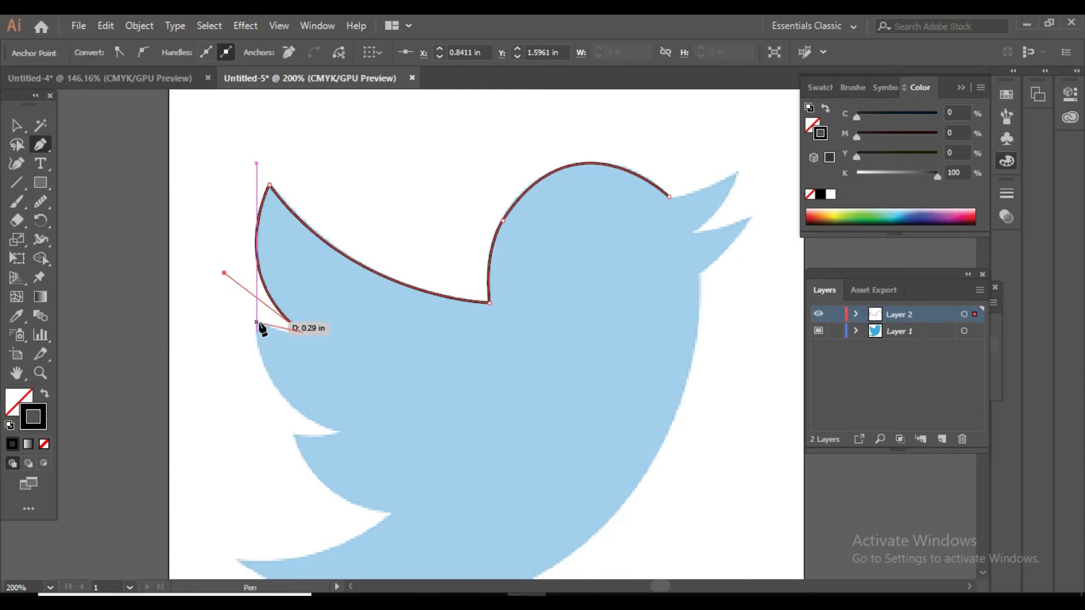
{"action": "left_click_drag", "start_coordinate": [255, 322], "coordinate": [231, 302]}
{"action": "left_click", "coordinate": [255, 322]}
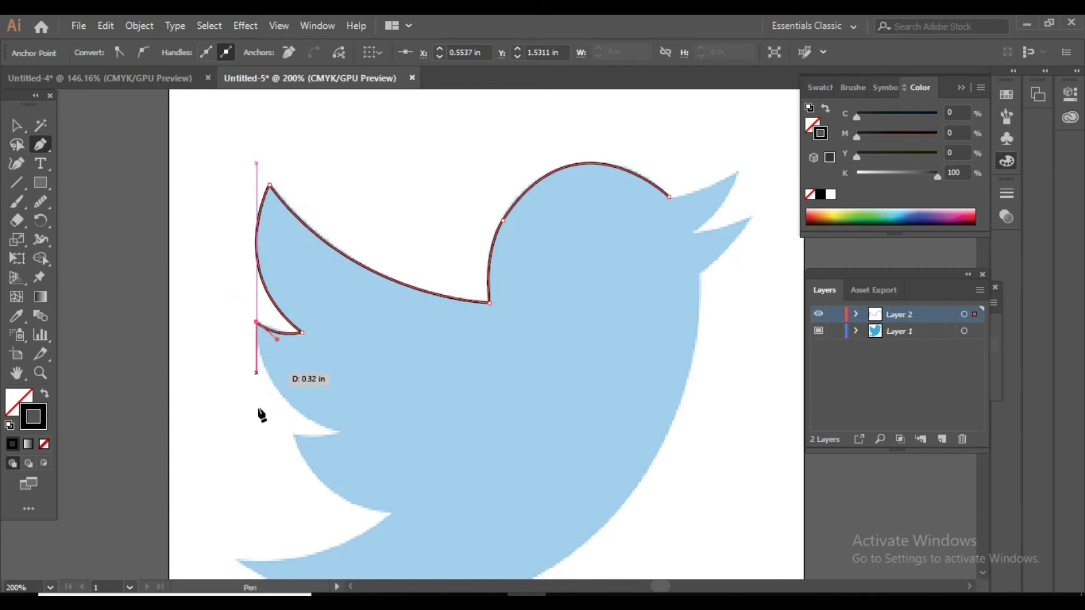
Trace the second feather's outer curve into the second notch and on to the third feather's tip, with corner points at both.
{"action": "left_click", "coordinate": [337, 434], "text": "ctrl"}
{"action": "left_click_drag", "start_coordinate": [337, 432], "coordinate": [414, 450]}
{"action": "left_click_drag", "start_coordinate": [337, 431], "coordinate": [277, 430]}
{"action": "left_click", "coordinate": [293, 436]}
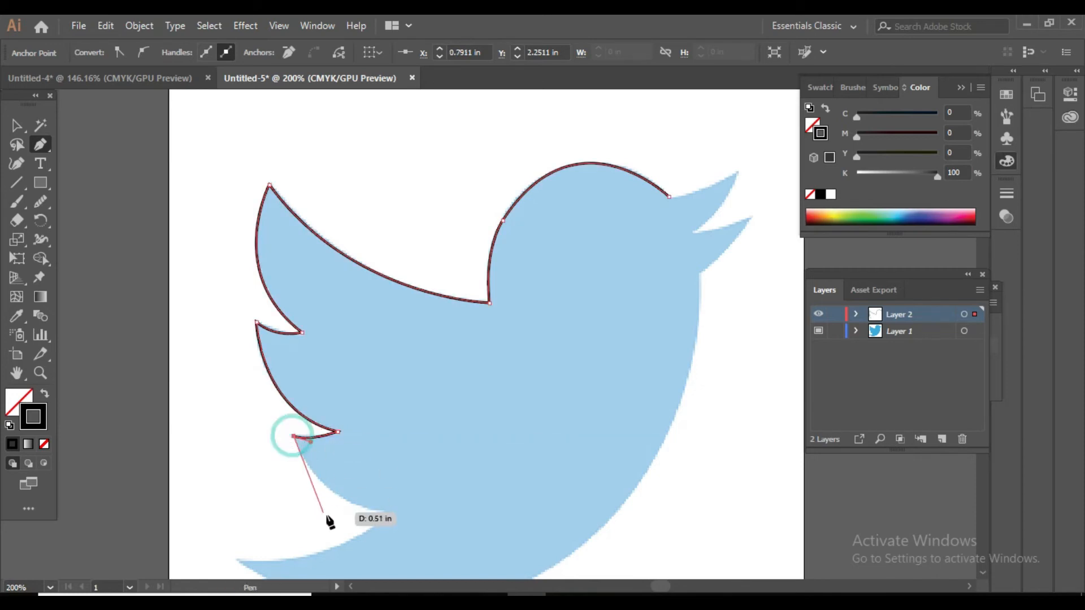
Trace the third feather's lower curve into the notch above the tail and remove the anchor's outgoing handle.
{"action": "left_click_drag", "start_coordinate": [389, 513], "coordinate": [463, 523]}
{"action": "scroll", "coordinate": [466, 525], "scroll_direction": "down", "scroll_amount": 3}
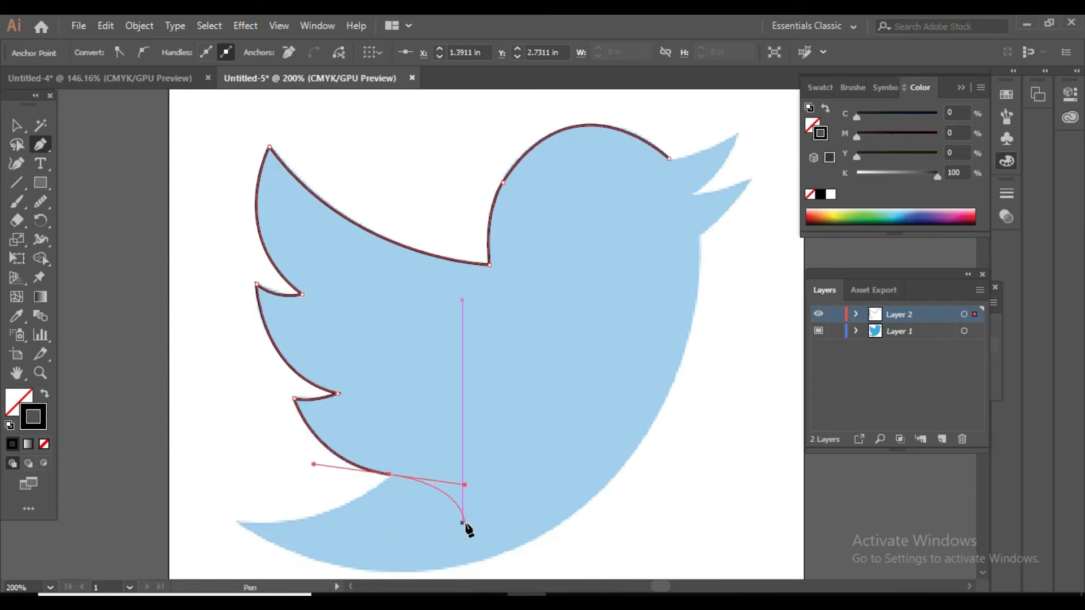
{"action": "left_click", "coordinate": [390, 398]}
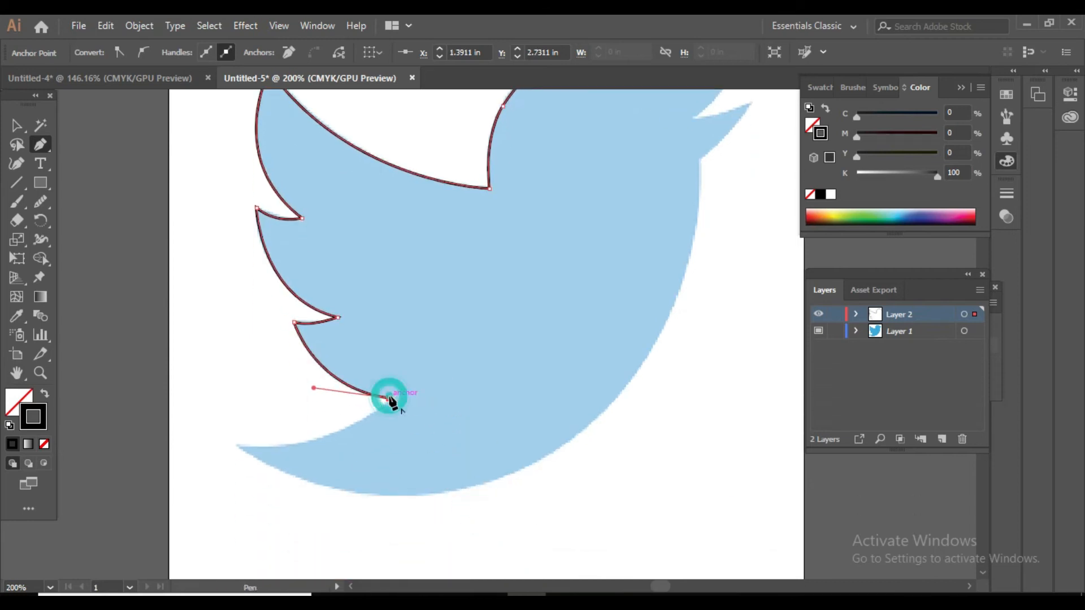
Trace the tail's upper edge to its tip and the curved underside to the lower belly, with corner points at both ends.
{"action": "left_click_drag", "start_coordinate": [240, 447], "coordinate": [156, 433]}
{"action": "left_click", "coordinate": [239, 447]}
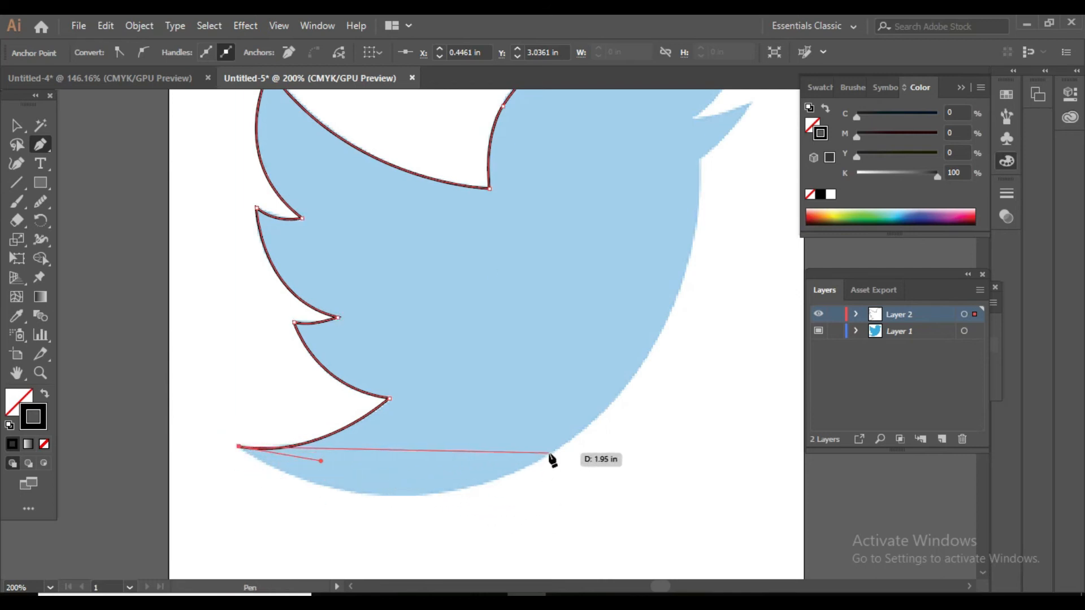
{"action": "left_click_drag", "start_coordinate": [558, 449], "coordinate": [712, 342]}
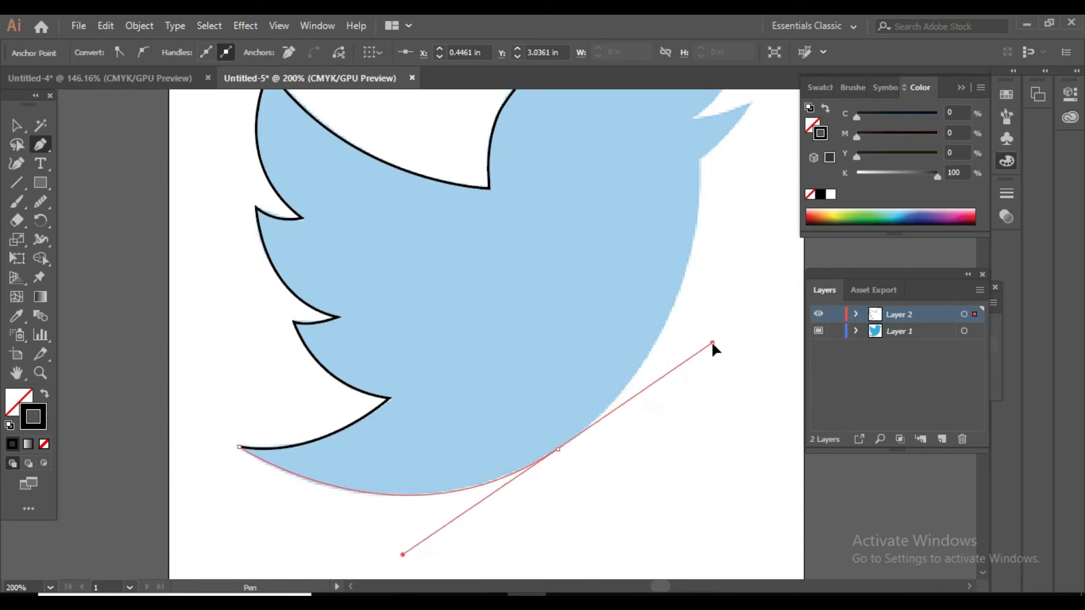
{"action": "left_click", "coordinate": [558, 450]}
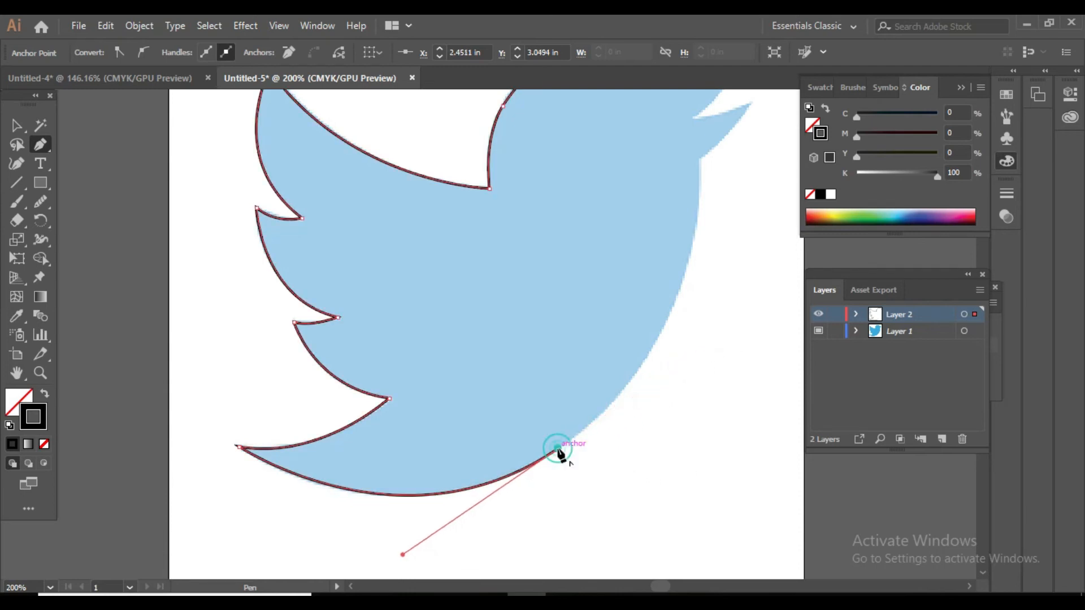
{"action": "left_click_drag", "start_coordinate": [699, 160], "coordinate": [681, 360]}
{"action": "scroll", "coordinate": [682, 360], "scroll_direction": "down", "scroll_amount": 1}
{"action": "scroll", "coordinate": [684, 366], "scroll_direction": "down", "scroll_amount": 10}
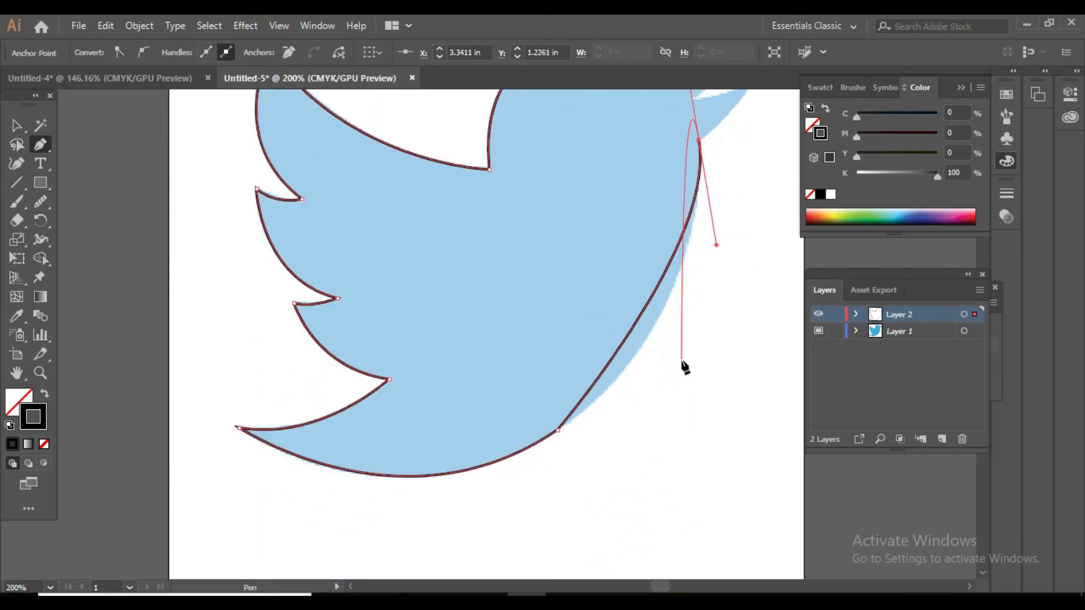
{"action": "key", "text": "ctrl"}
{"action": "key", "text": "ctrl+z"}
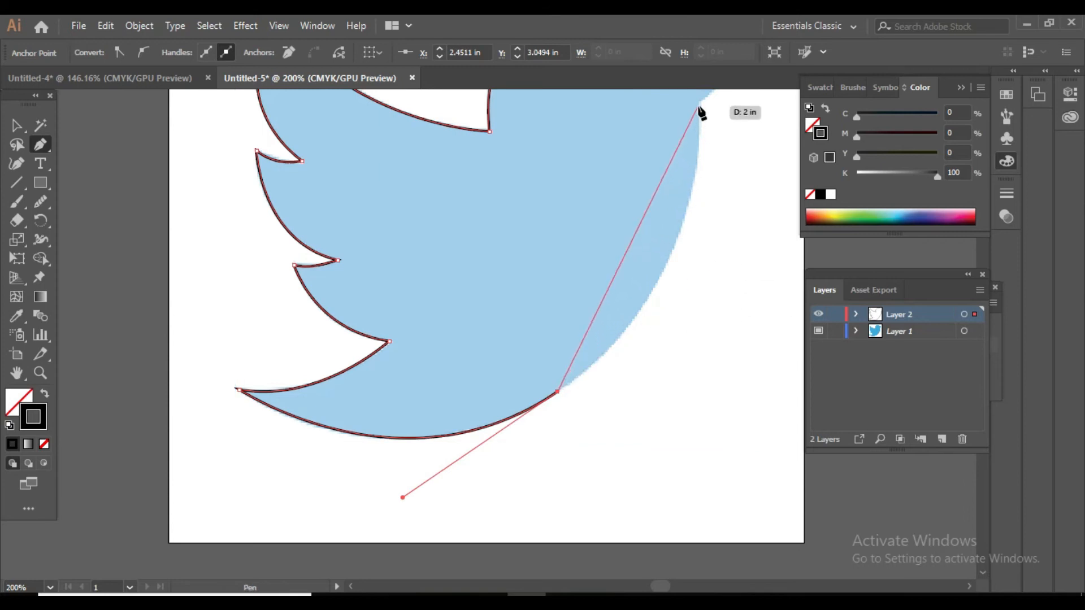
Trace the belly's curve from the lower belly up to a smooth anchor point on the breast.
{"action": "scroll", "coordinate": [698, 120], "scroll_direction": "up", "scroll_amount": 3}
{"action": "left_click_drag", "start_coordinate": [687, 311], "coordinate": [696, 214]}
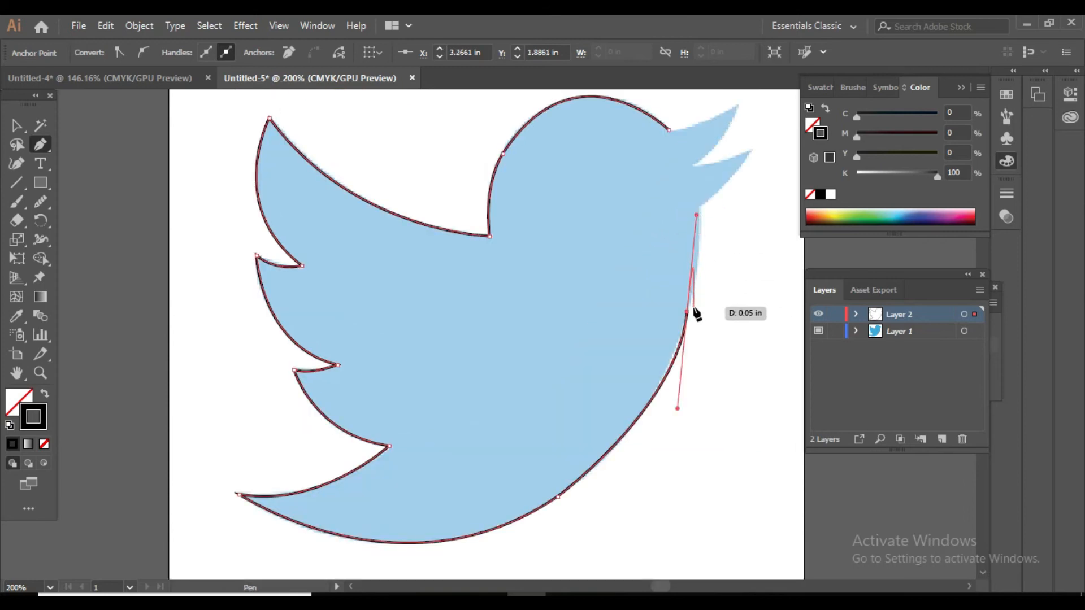
{"action": "left_click", "coordinate": [698, 205]}
{"action": "left_click_drag", "start_coordinate": [698, 206], "coordinate": [684, 184]}
{"action": "left_click", "coordinate": [686, 183], "text": "ctrl"}
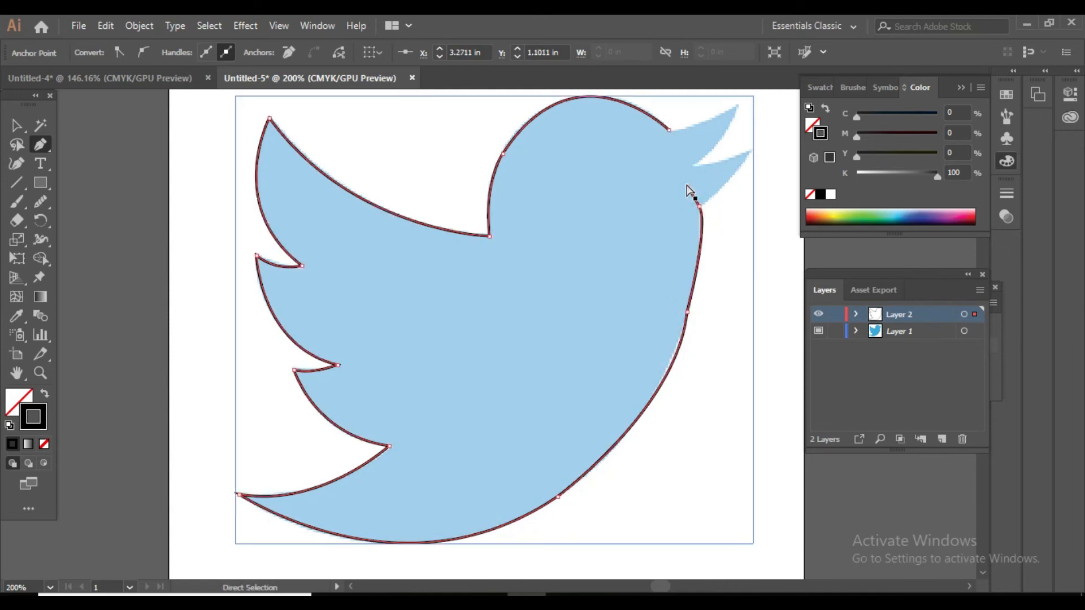
{"action": "key", "text": "ctrl+z"}
Trace the breast up to the base of the lower beak and the beak's lower edge to its tip, with corner points at both.
{"action": "left_click_drag", "start_coordinate": [699, 205], "coordinate": [694, 182]}
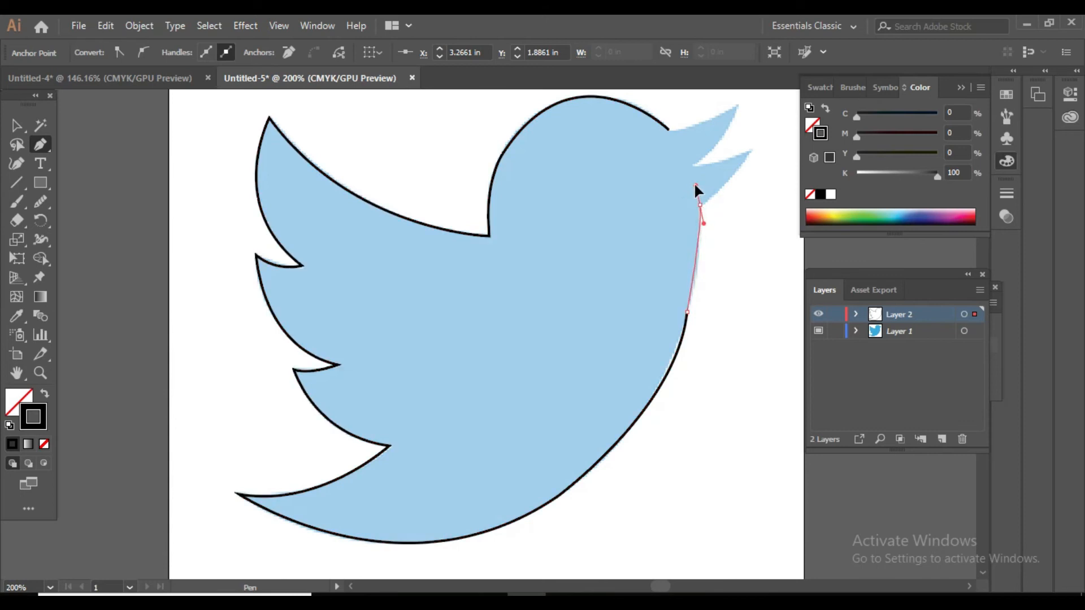
{"action": "left_click", "coordinate": [699, 205]}
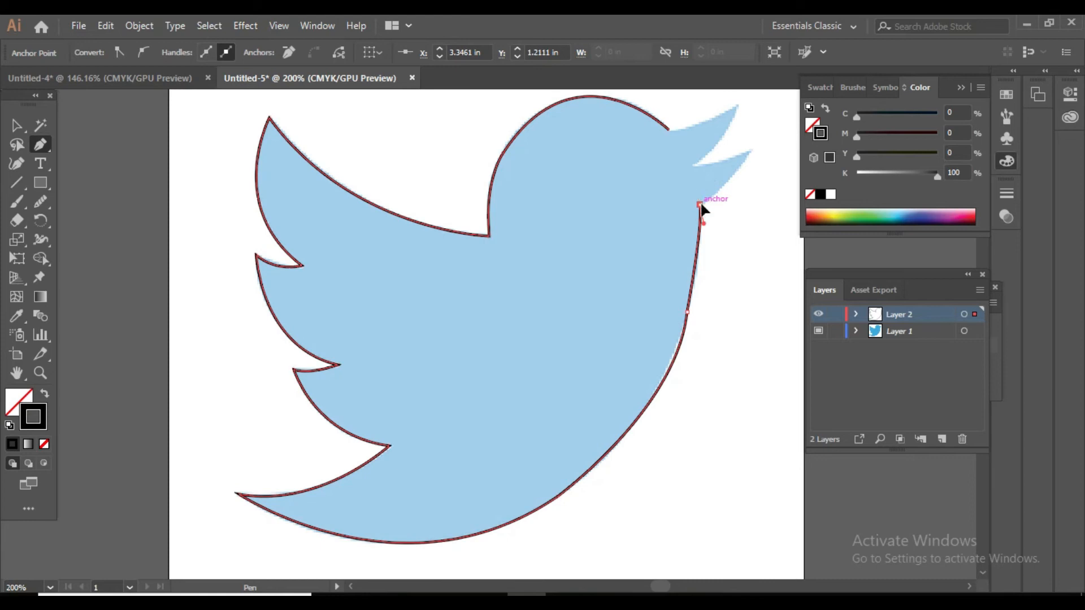
{"action": "left_click", "coordinate": [752, 151]}
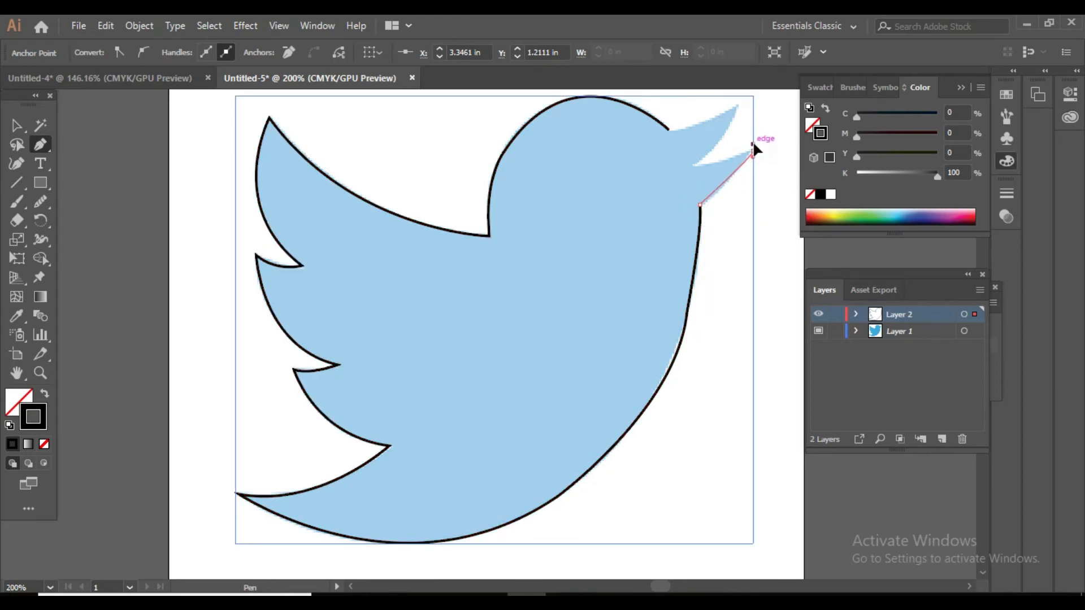
{"action": "left_click_drag", "start_coordinate": [755, 141], "coordinate": [781, 110]}
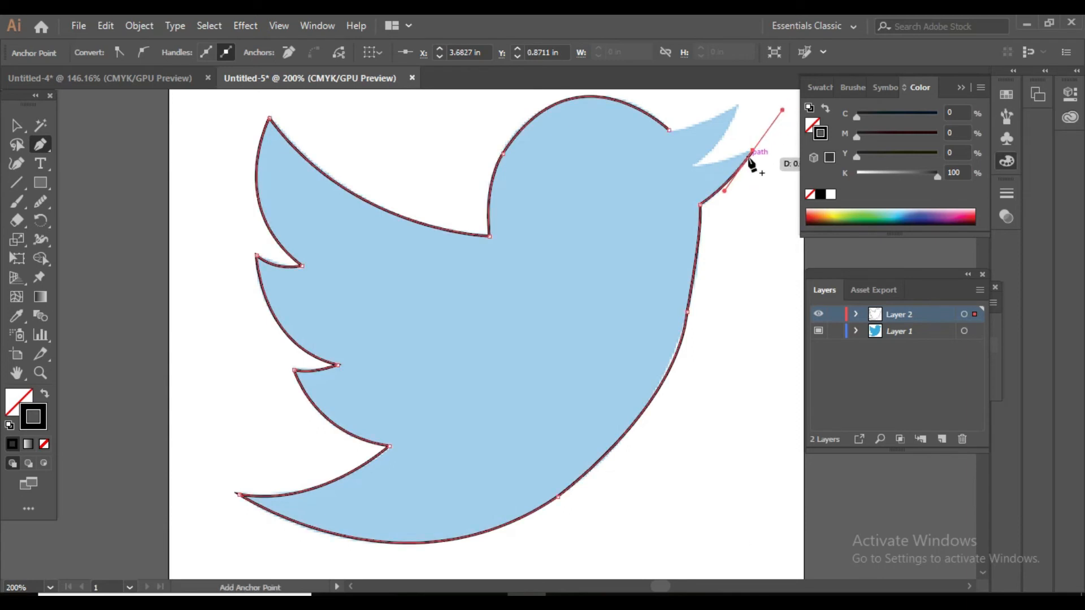
{"action": "left_click", "coordinate": [752, 151]}
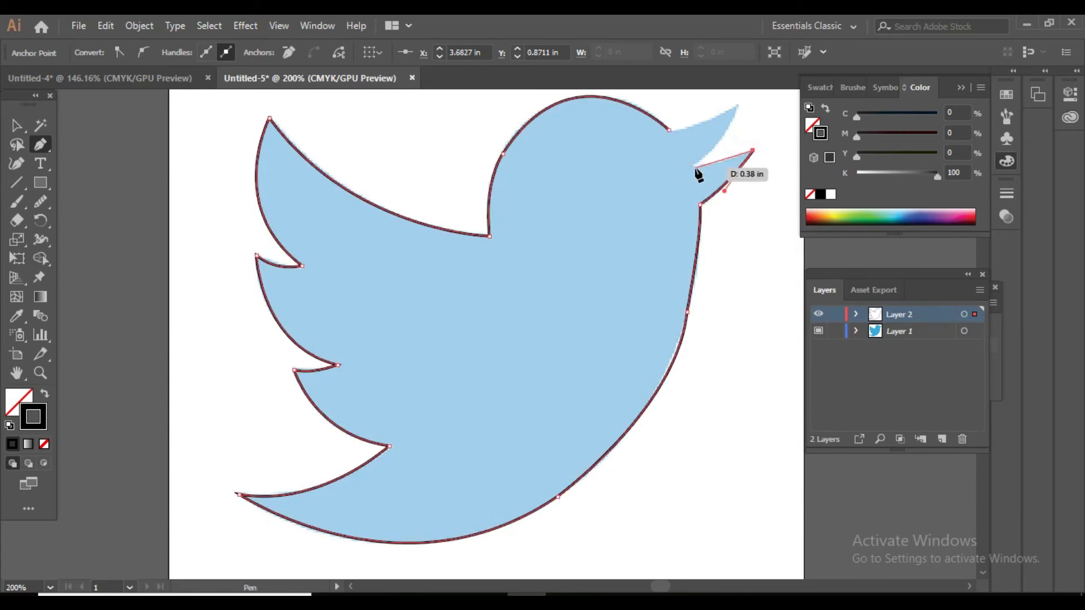
Trace the mouth notch and the upper beak, and close the path at its starting point on the head.
{"action": "left_click", "coordinate": [693, 166]}
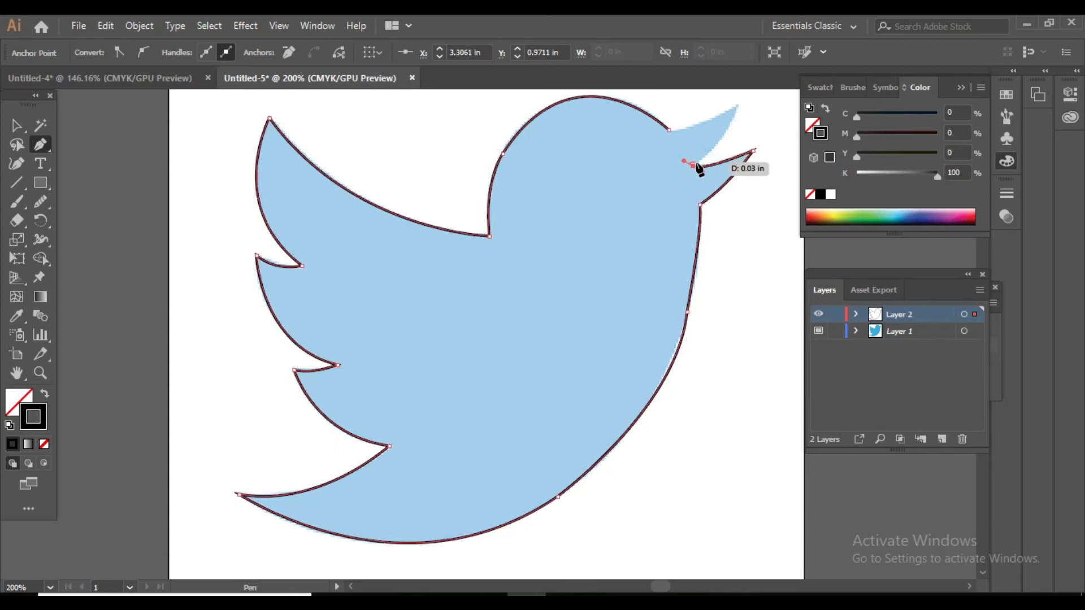
{"action": "left_click_drag", "start_coordinate": [736, 107], "coordinate": [752, 204]}
{"action": "left_click_drag", "start_coordinate": [736, 253], "coordinate": [672, 281]}
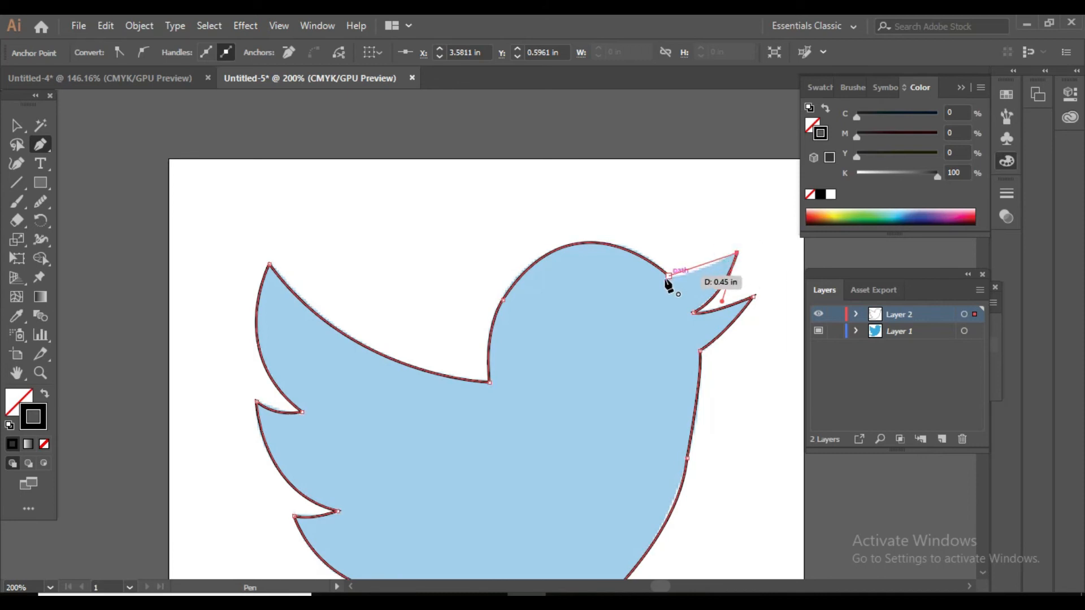
{"action": "left_click_drag", "start_coordinate": [669, 276], "coordinate": [651, 268]}
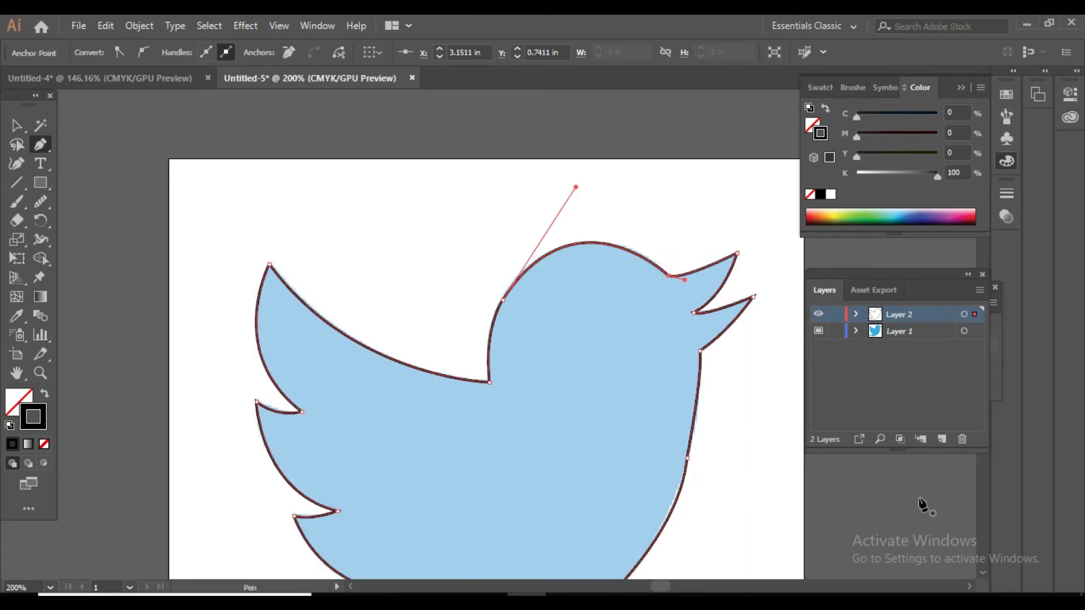
Examine the closed outline against the template at 200% and 400% zoom, especially around the beak, breast and belly.
{"action": "scroll", "coordinate": [416, 508], "scroll_direction": "down", "scroll_amount": 5}
{"action": "scroll", "coordinate": [513, 424], "scroll_direction": "down", "scroll_amount": 3}
{"action": "scroll", "coordinate": [513, 423], "scroll_direction": "up", "scroll_amount": 5}
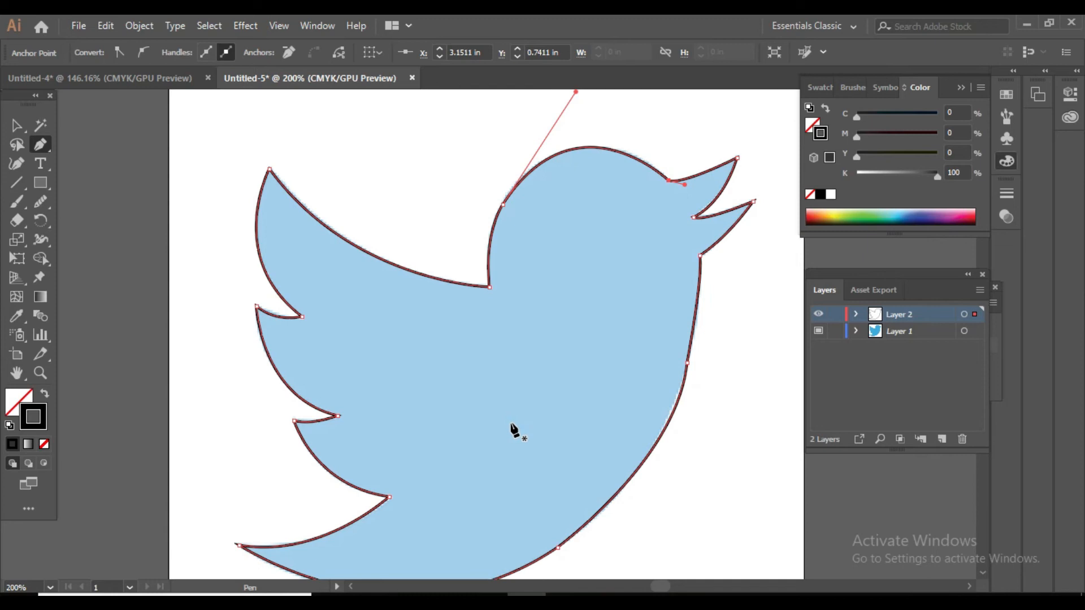
{"action": "scroll", "coordinate": [513, 429], "scroll_direction": "down", "scroll_amount": 5}
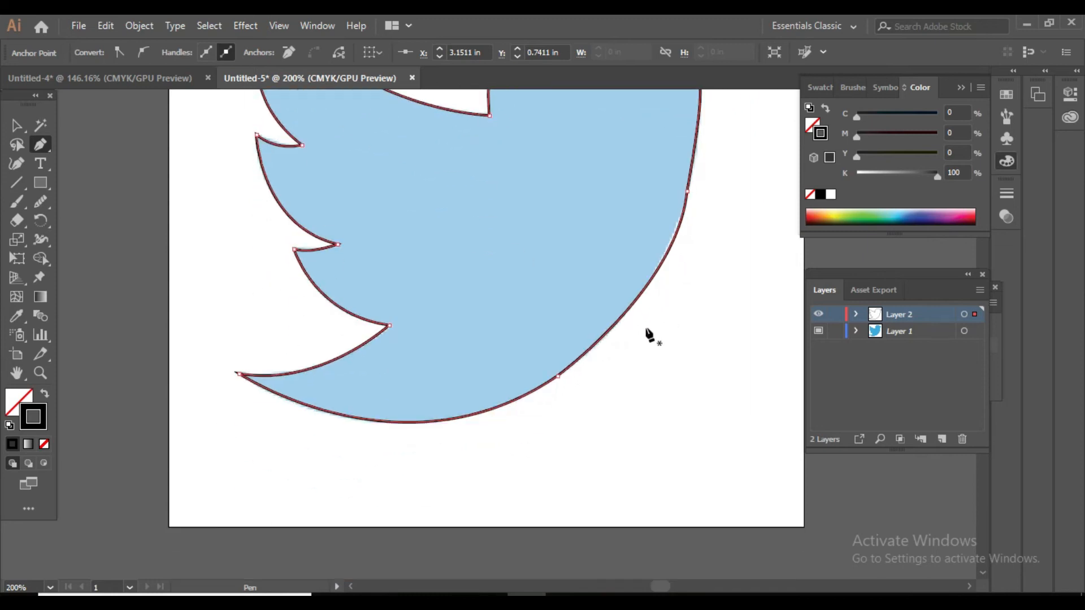
{"action": "scroll", "coordinate": [649, 336], "scroll_direction": "up", "scroll_amount": 3}
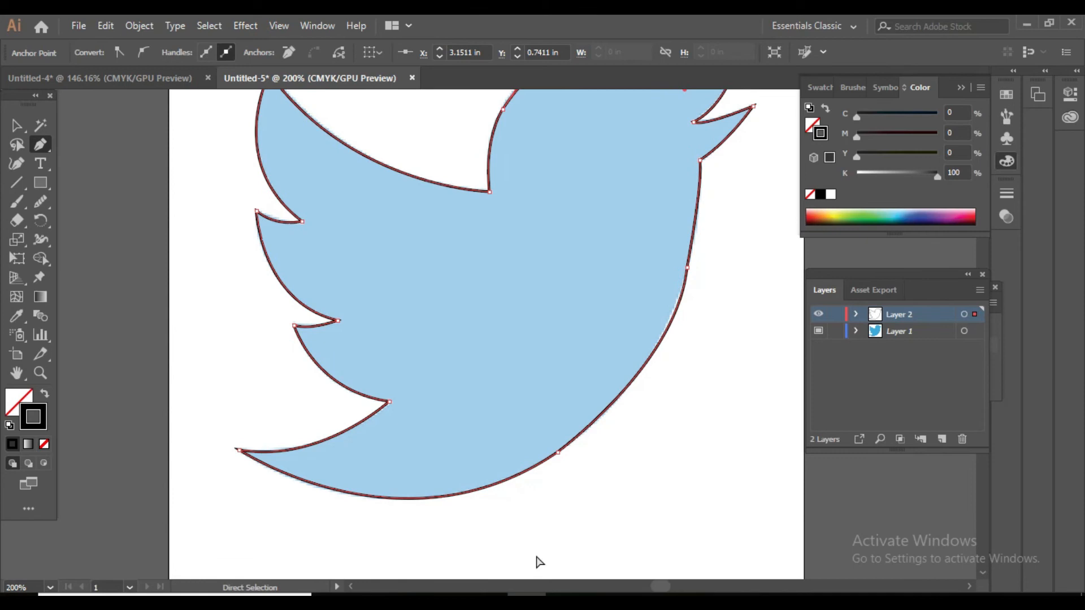
{"action": "key", "text": "ctrl+plus"}
{"action": "key", "text": "ctrl+plus"}
{"action": "scroll", "coordinate": [540, 568], "scroll_direction": "right", "scroll_amount": 4}
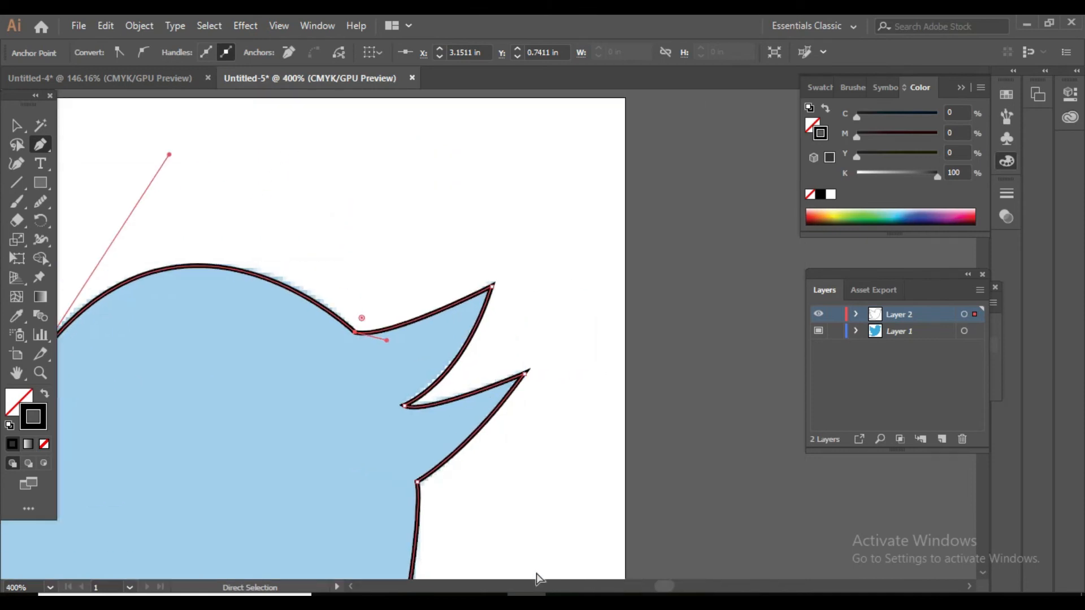
{"action": "scroll", "coordinate": [537, 577], "scroll_direction": "right", "scroll_amount": 1}
{"action": "mouse_move", "coordinate": [671, 587]}
{"action": "left_mouse_down"}
{"action": "mouse_move", "coordinate": [656, 589]}
{"action": "mouse_move", "coordinate": [670, 592]}
{"action": "left_mouse_up"}
{"action": "scroll", "coordinate": [670, 516], "scroll_direction": "down", "scroll_amount": 10}
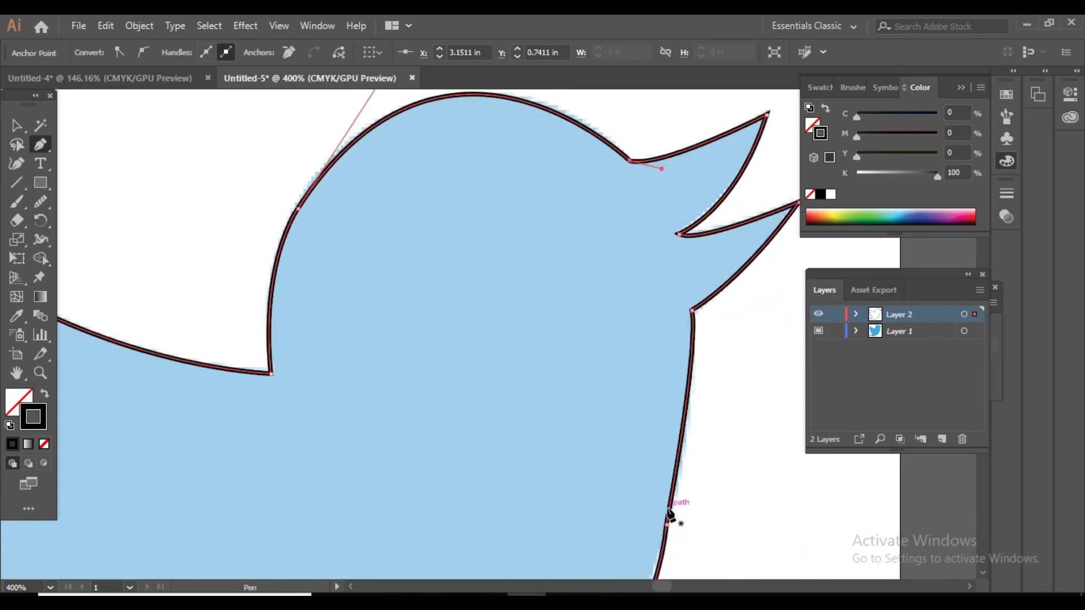
{"action": "scroll", "coordinate": [671, 516], "scroll_direction": "down", "scroll_amount": 1}
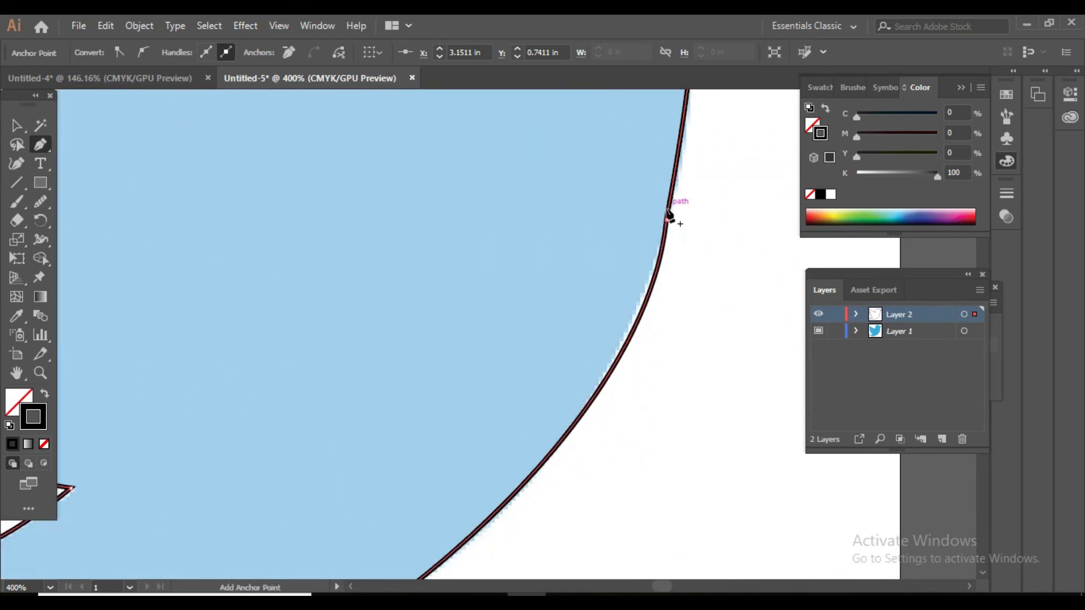
{"action": "scroll", "coordinate": [665, 328], "scroll_direction": "down", "scroll_amount": 8}
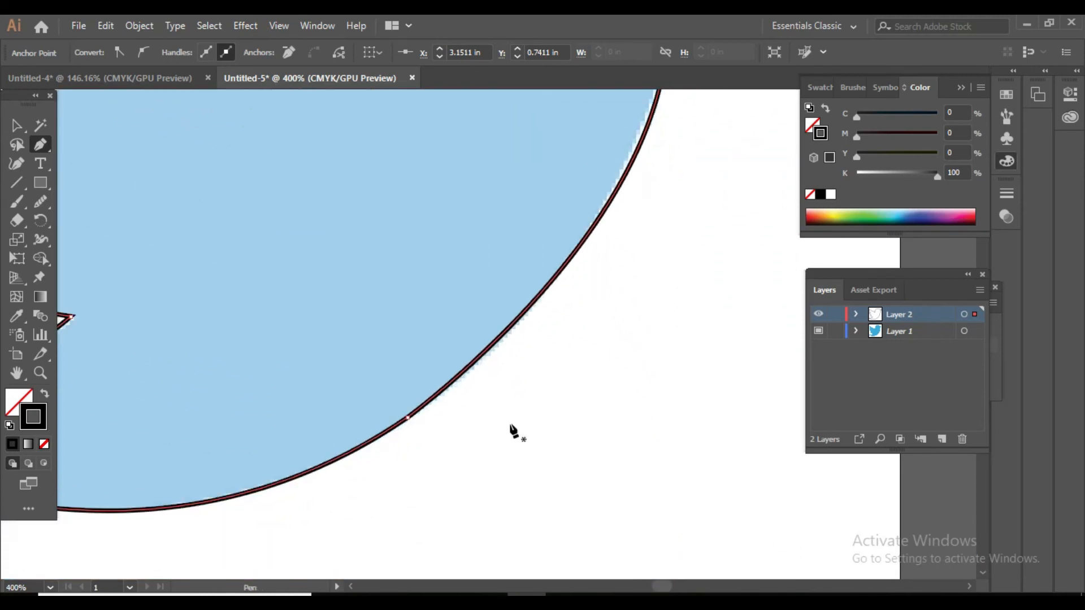
{"action": "key", "text": "ctrl+minus"}
{"action": "key", "text": "ctrl+minus"}
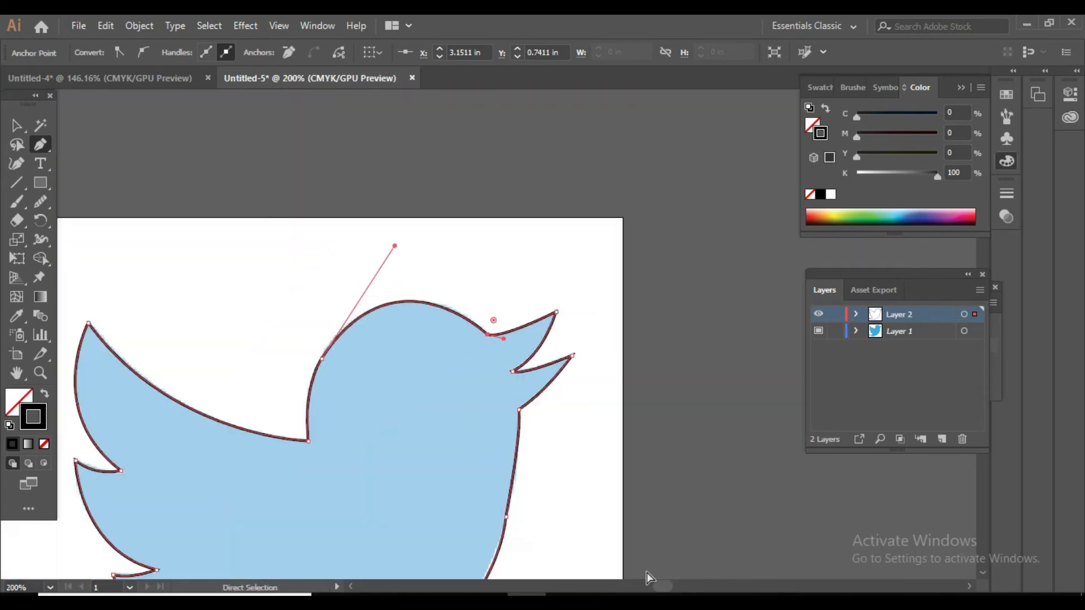
{"action": "scroll", "coordinate": [653, 564], "scroll_direction": "down", "scroll_amount": 2}
{"action": "scroll", "coordinate": [653, 571], "scroll_direction": "down", "scroll_amount": 8}
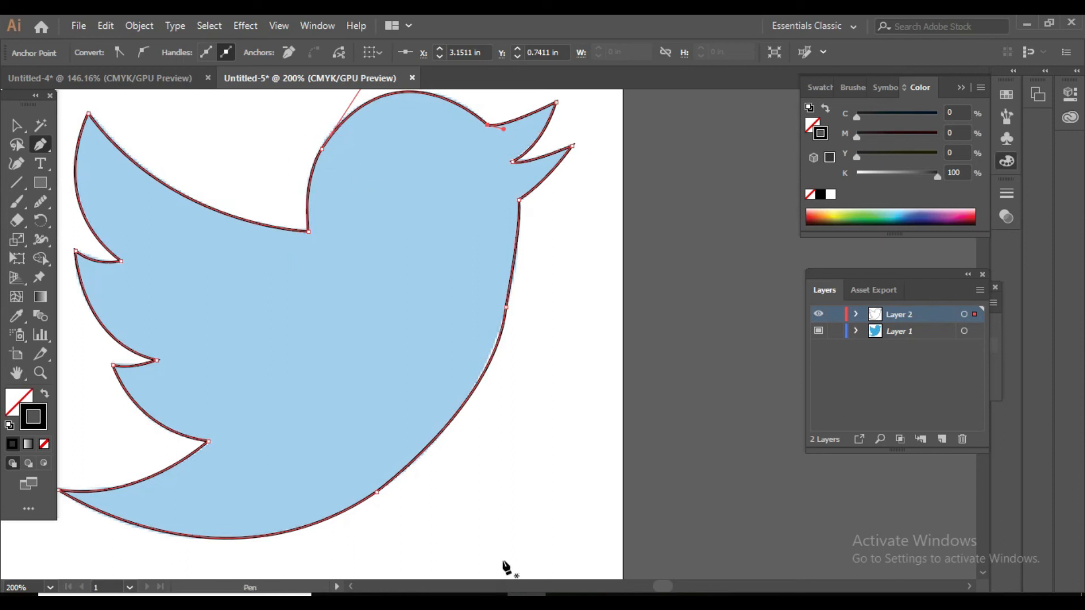
Smooth the outline's curve along the lower breast, just below the breast anchor point, with the Smooth tool.
{"action": "left_click", "coordinate": [667, 590]}
{"action": "left_click_drag", "start_coordinate": [667, 588], "coordinate": [665, 587]}
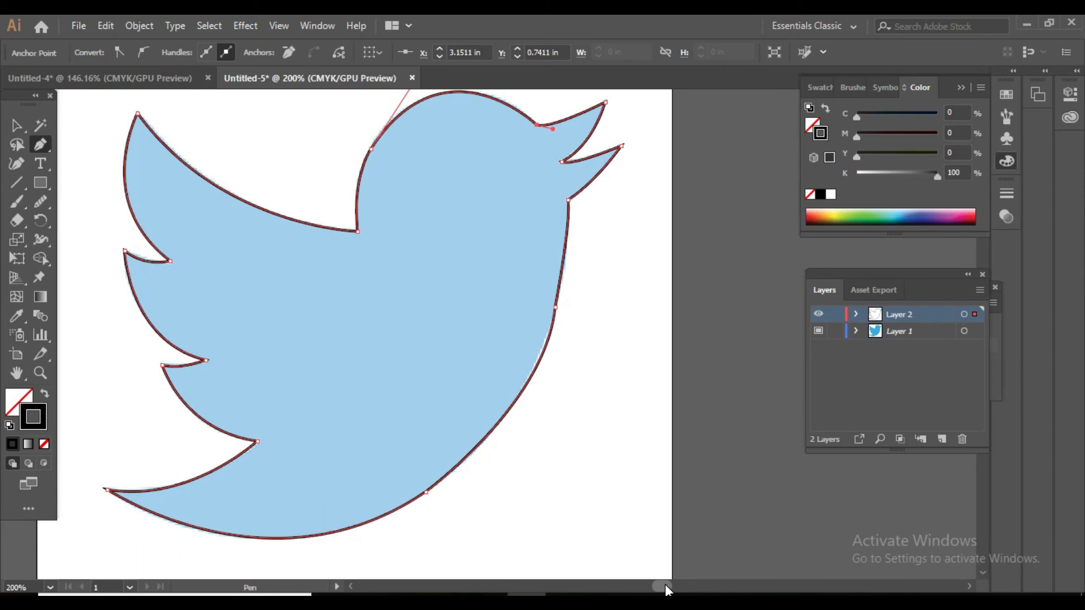
{"action": "left_click_drag", "start_coordinate": [16, 125], "coordinate": [68, 125]}
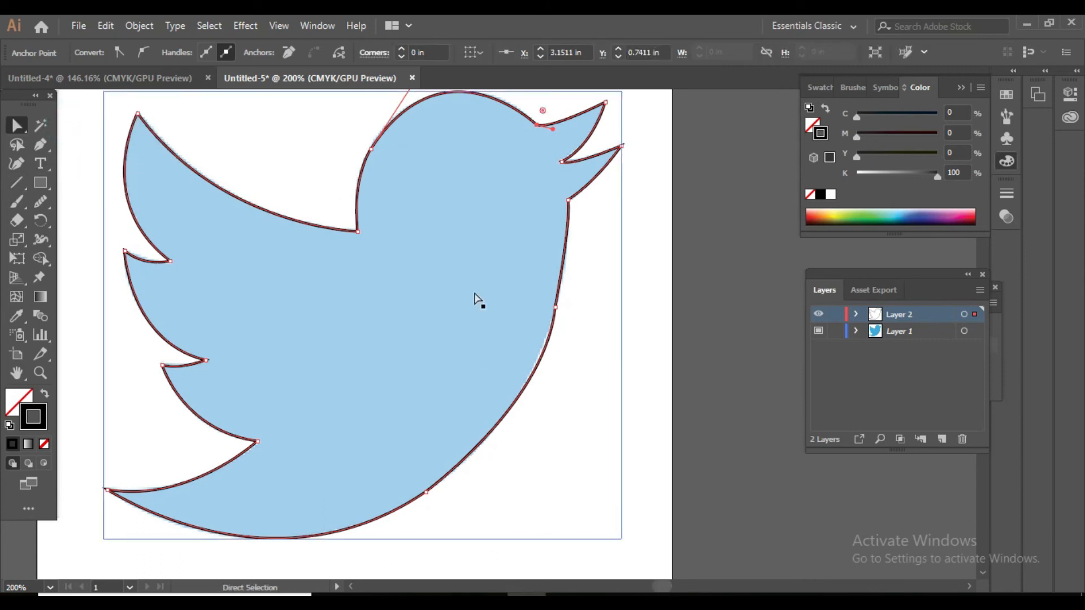
{"action": "left_click", "coordinate": [49, 205]}
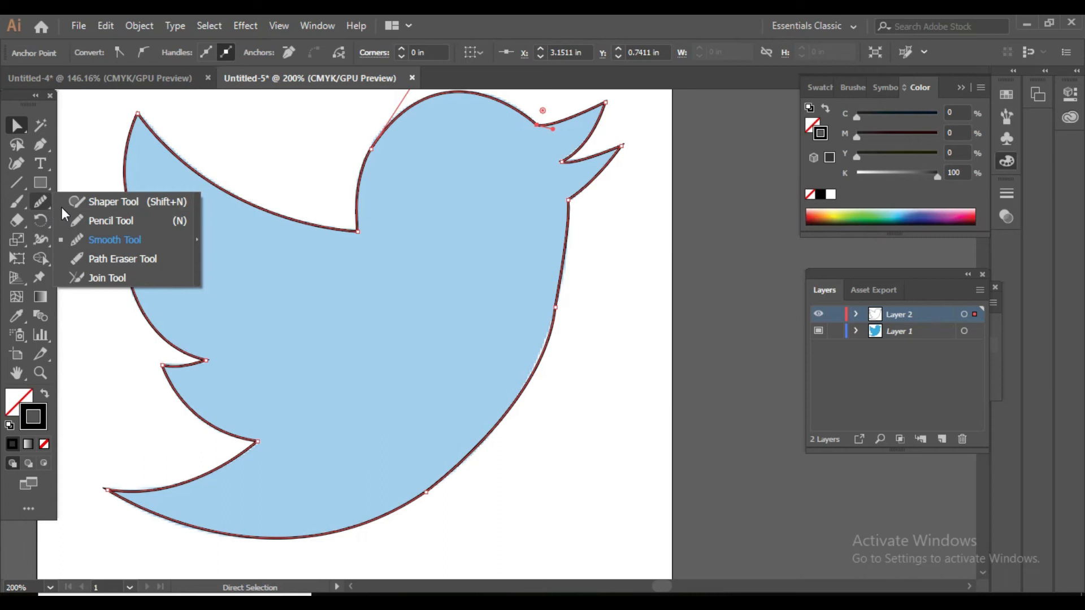
{"action": "left_click", "coordinate": [97, 240]}
{"action": "left_click_drag", "start_coordinate": [48, 205], "coordinate": [123, 242]}
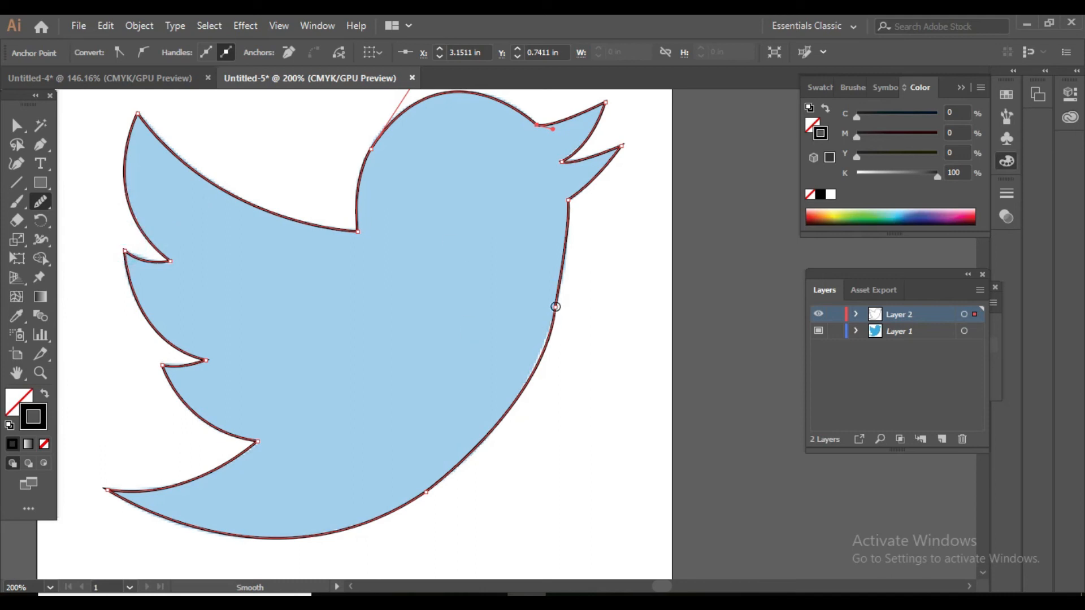
{"action": "left_click_drag", "start_coordinate": [556, 308], "coordinate": [551, 372]}
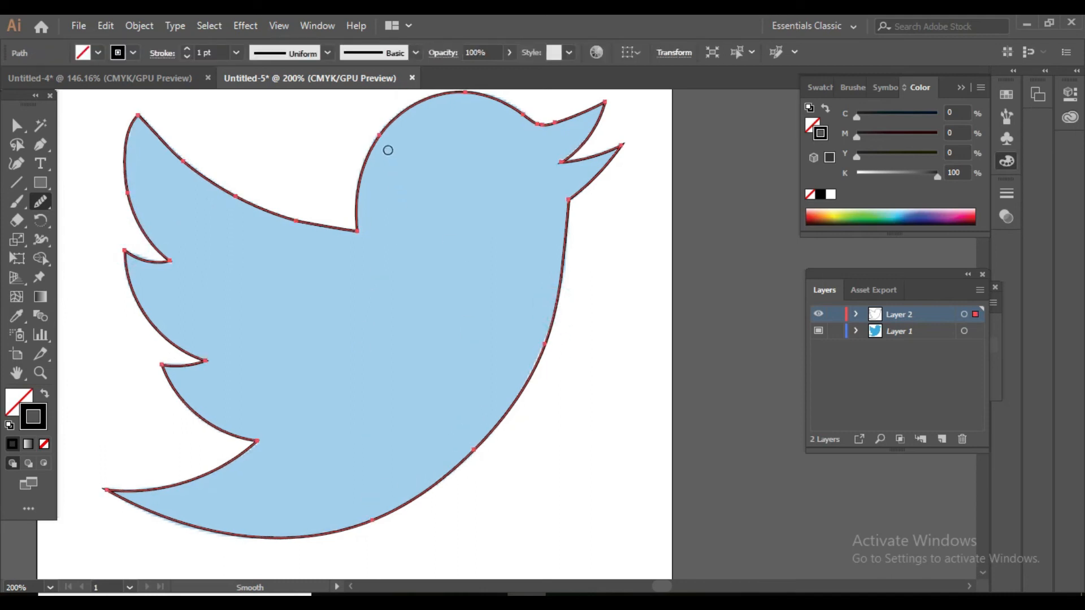
Try further Smooth tool strokes on the head, lower belly and throat, and undo all three.
{"action": "left_click_drag", "start_coordinate": [380, 134], "coordinate": [375, 133]}
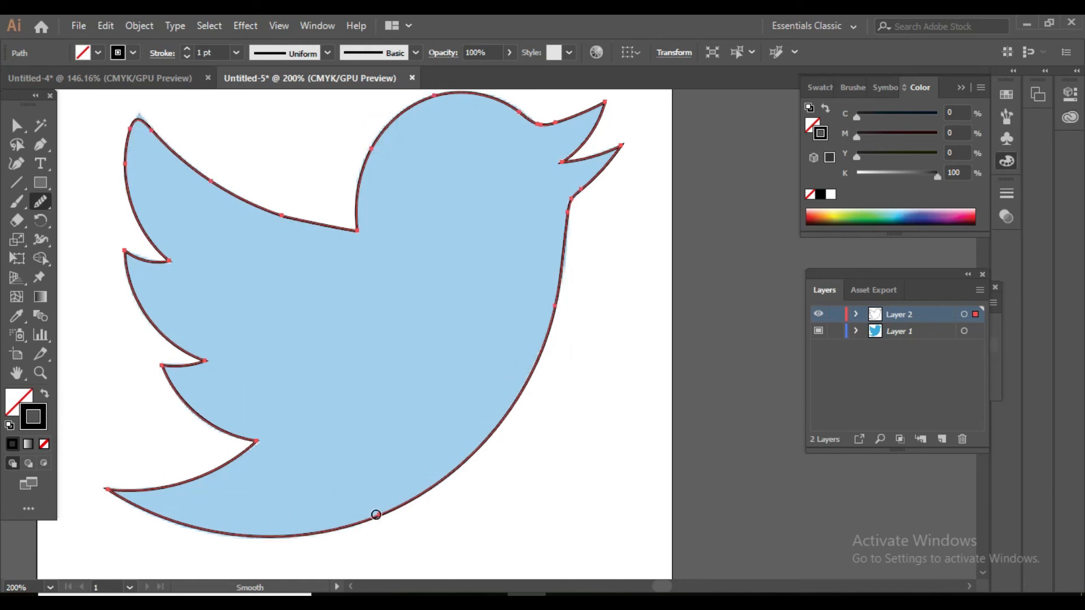
{"action": "left_click_drag", "start_coordinate": [376, 515], "coordinate": [393, 520]}
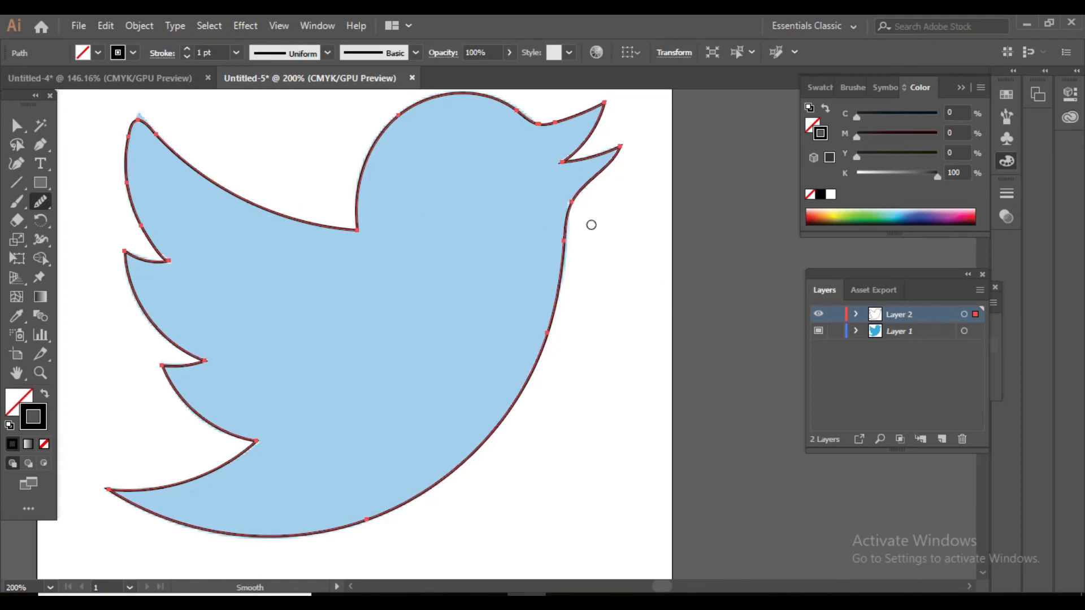
{"action": "scroll", "coordinate": [558, 235], "scroll_direction": "down", "scroll_amount": 1}
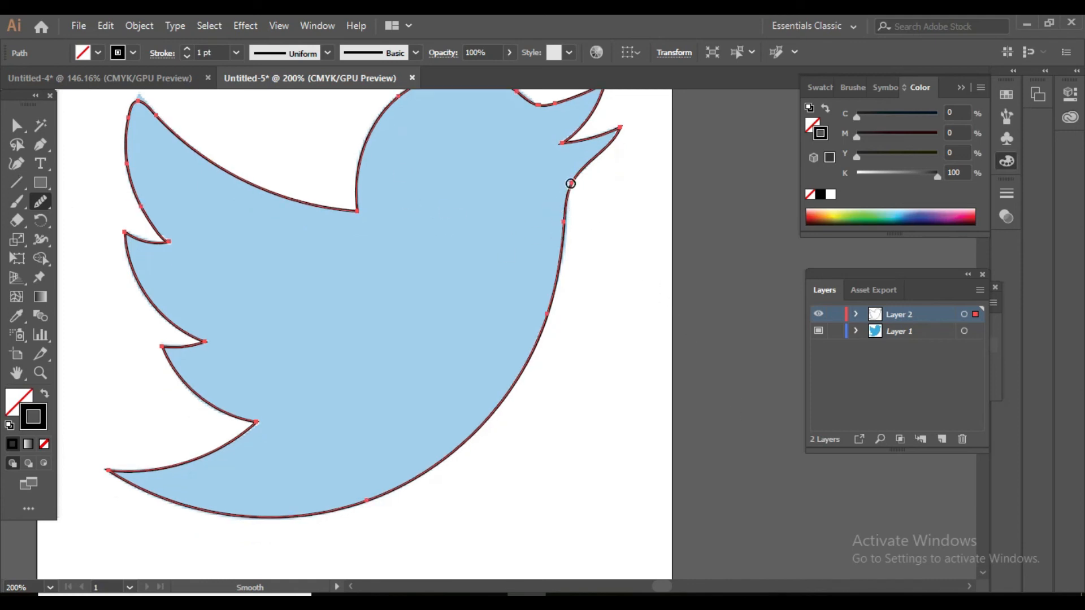
{"action": "left_click_drag", "start_coordinate": [571, 184], "coordinate": [576, 181]}
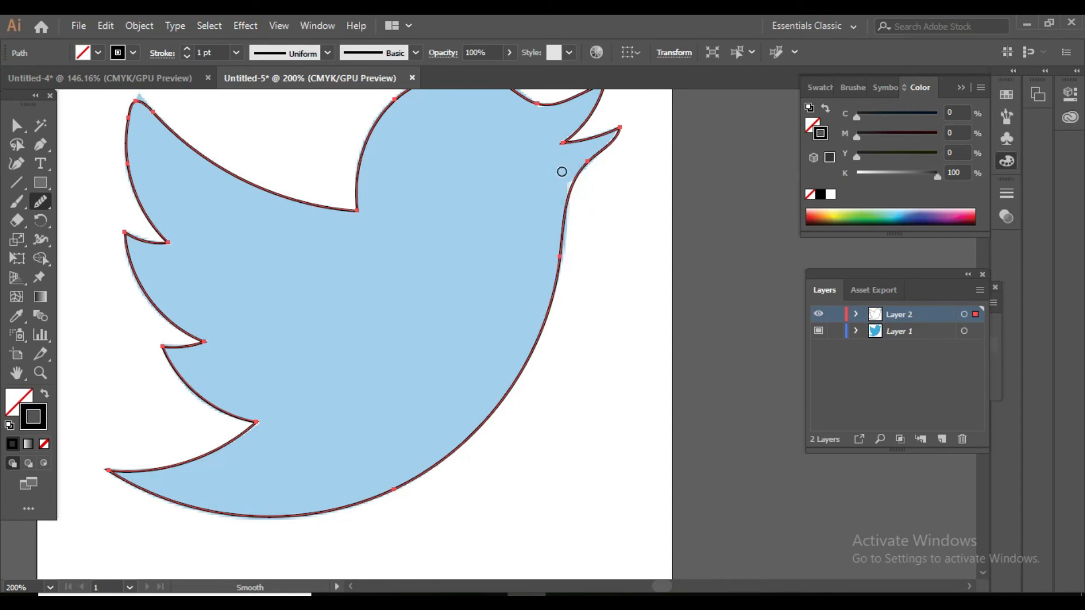
{"action": "key", "text": "ctrl+z"}
{"action": "key", "text": "ctrl+z"}
{"action": "key", "text": "ctrl+z"}
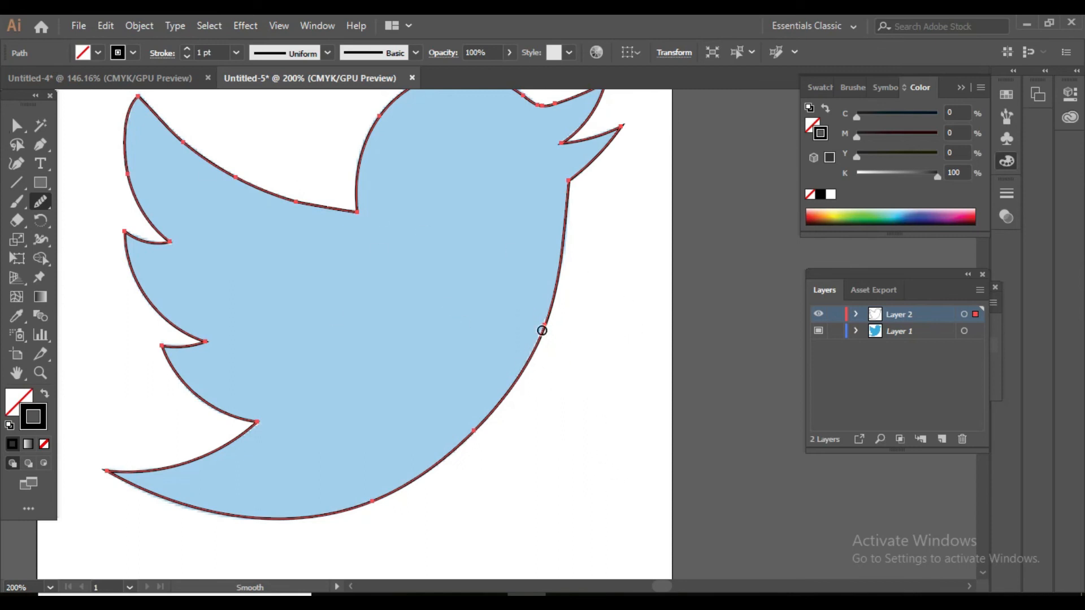
Deselect the outline and offset the template image downward to compare the two shapes.
{"action": "scroll", "coordinate": [490, 425], "scroll_direction": "up", "scroll_amount": 2}
{"action": "left_click", "coordinate": [644, 448]}
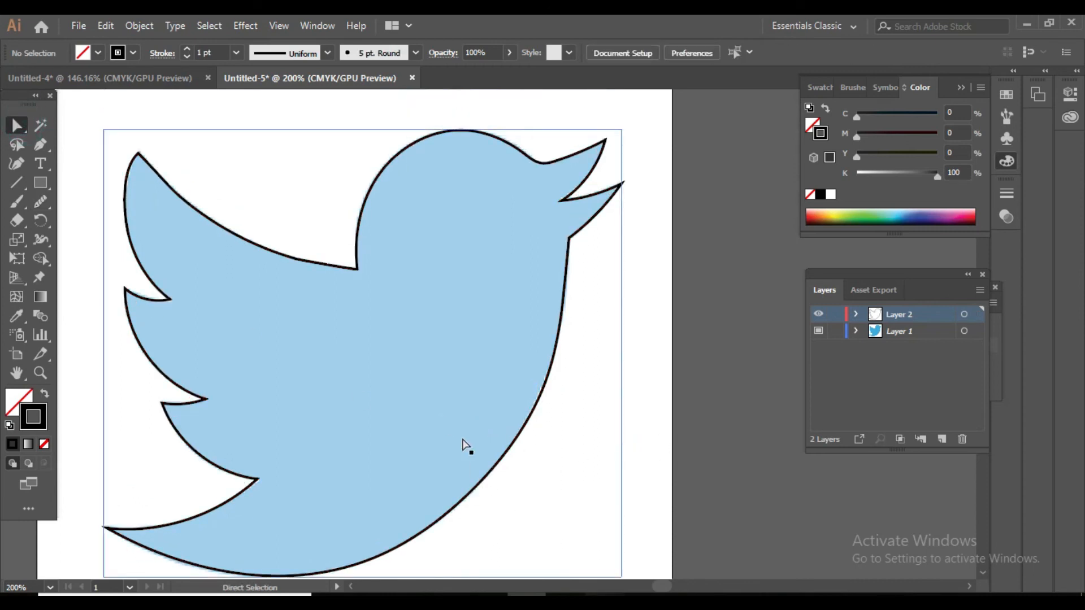
{"action": "scroll", "coordinate": [460, 441], "scroll_direction": "down", "scroll_amount": 8}
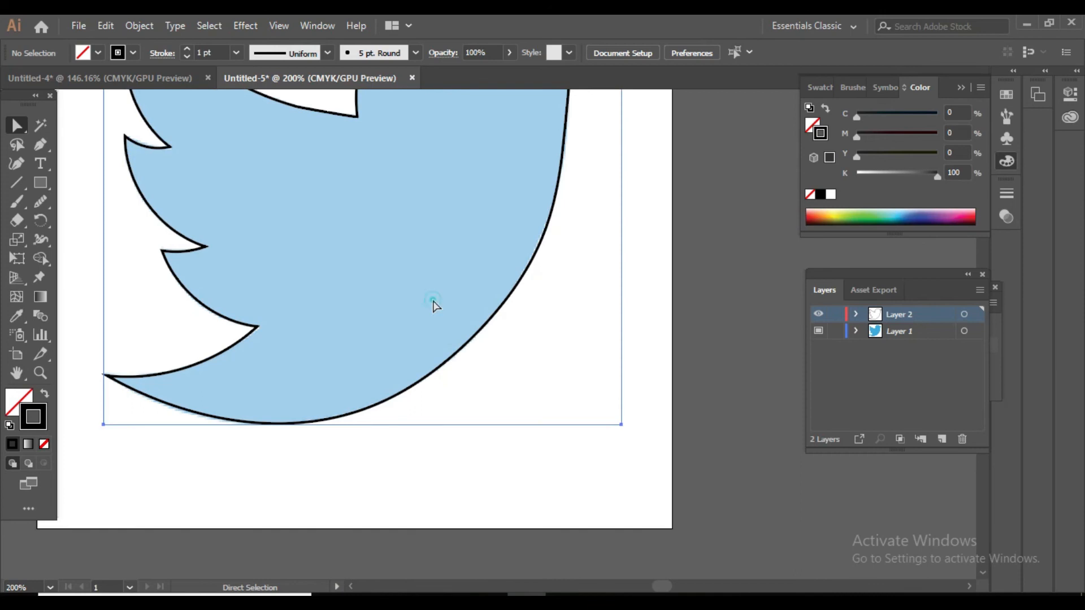
{"action": "left_click", "coordinate": [432, 305]}
{"action": "left_click_drag", "start_coordinate": [431, 297], "coordinate": [436, 351]}
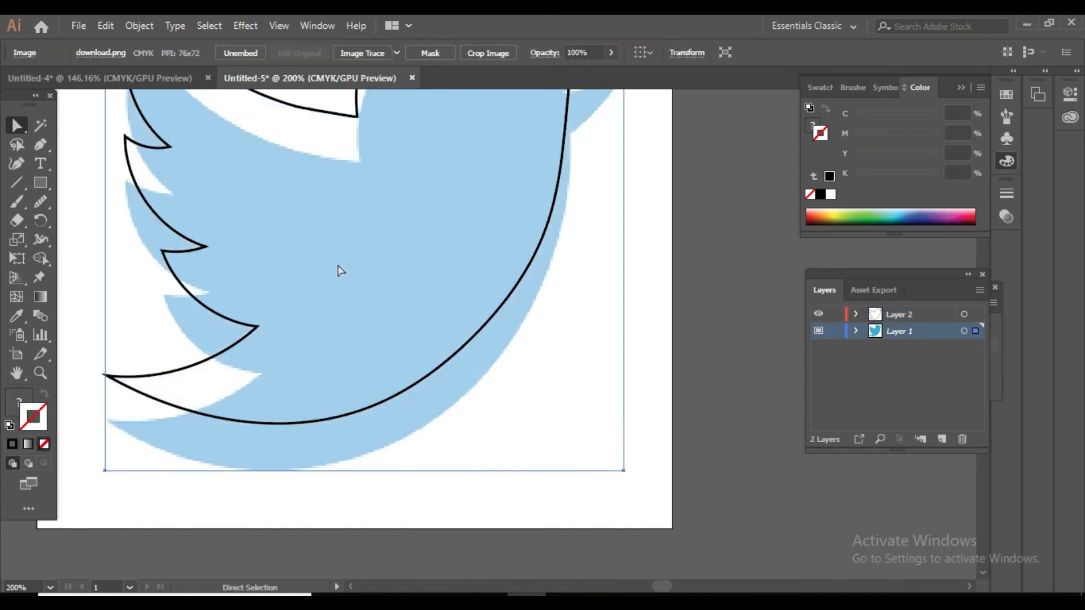
{"action": "left_click", "coordinate": [337, 114]}
{"action": "left_click_drag", "start_coordinate": [337, 115], "coordinate": [365, 155]}
{"action": "key", "text": "ctrl+z"}
{"action": "key", "text": "a"}
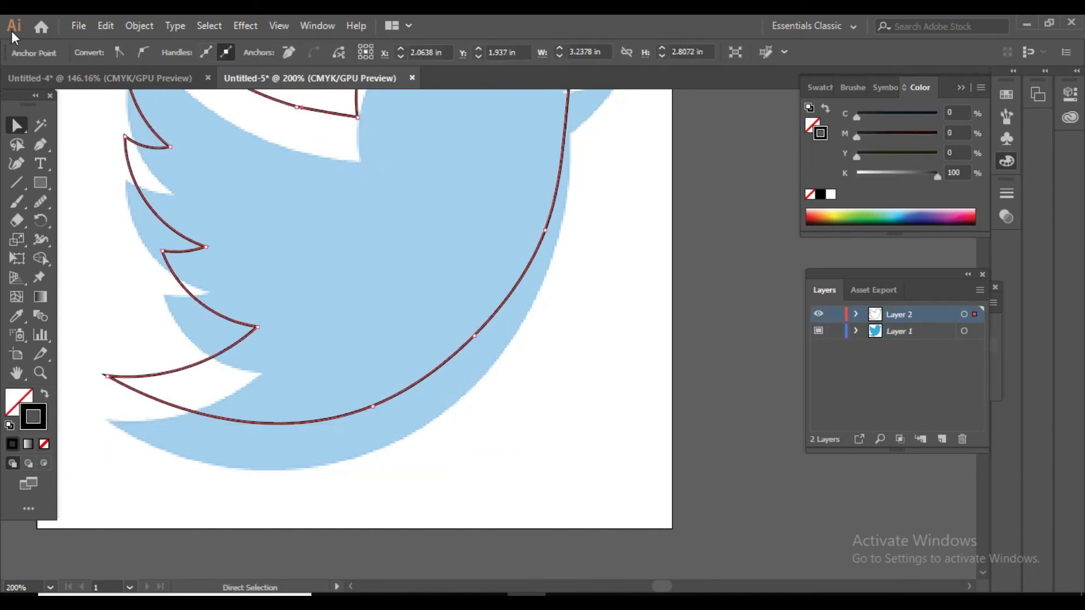
Move the template image upward so it is clearly offset above the traced outline, and lock Layer 1.
{"action": "left_click_drag", "start_coordinate": [21, 124], "coordinate": [66, 160]}
{"action": "scroll", "coordinate": [587, 380], "scroll_direction": "up", "scroll_amount": 3}
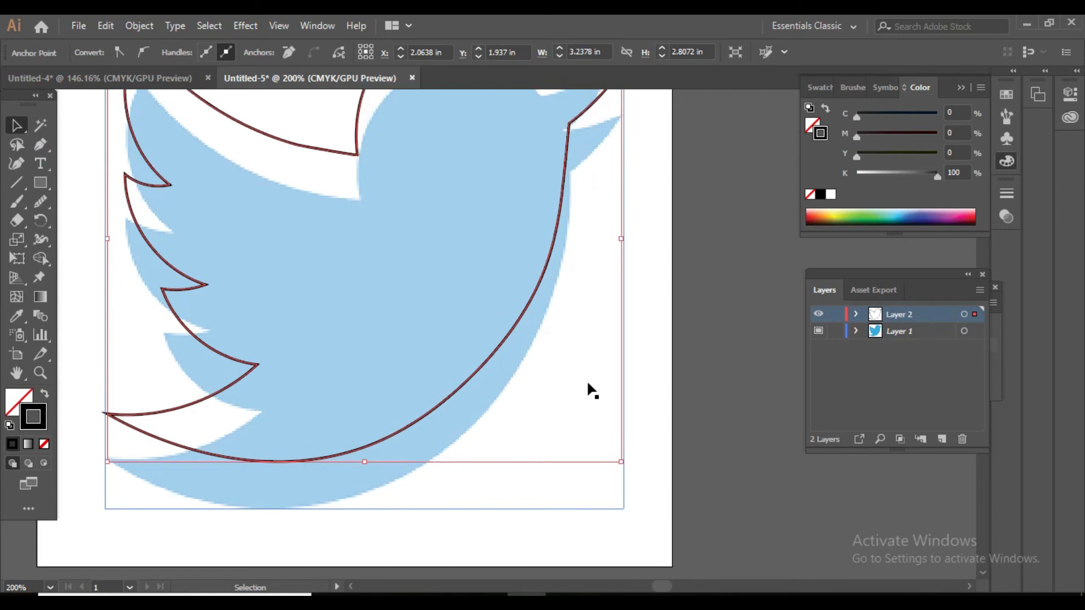
{"action": "scroll", "coordinate": [587, 380], "scroll_direction": "up", "scroll_amount": 3}
{"action": "left_click_drag", "start_coordinate": [384, 266], "coordinate": [385, 175]}
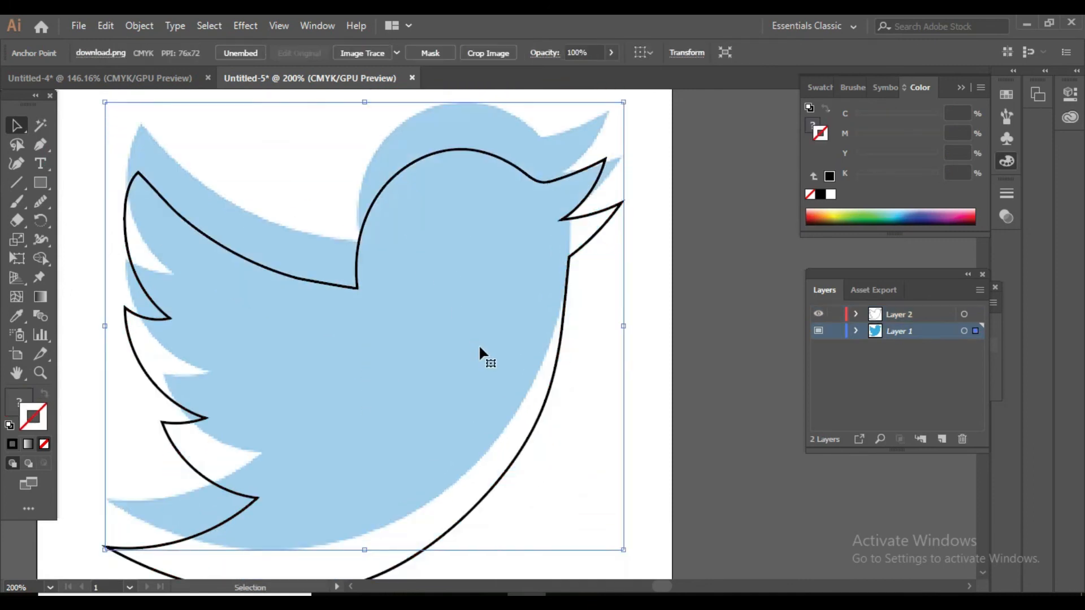
{"action": "left_click_drag", "start_coordinate": [465, 351], "coordinate": [469, 288]}
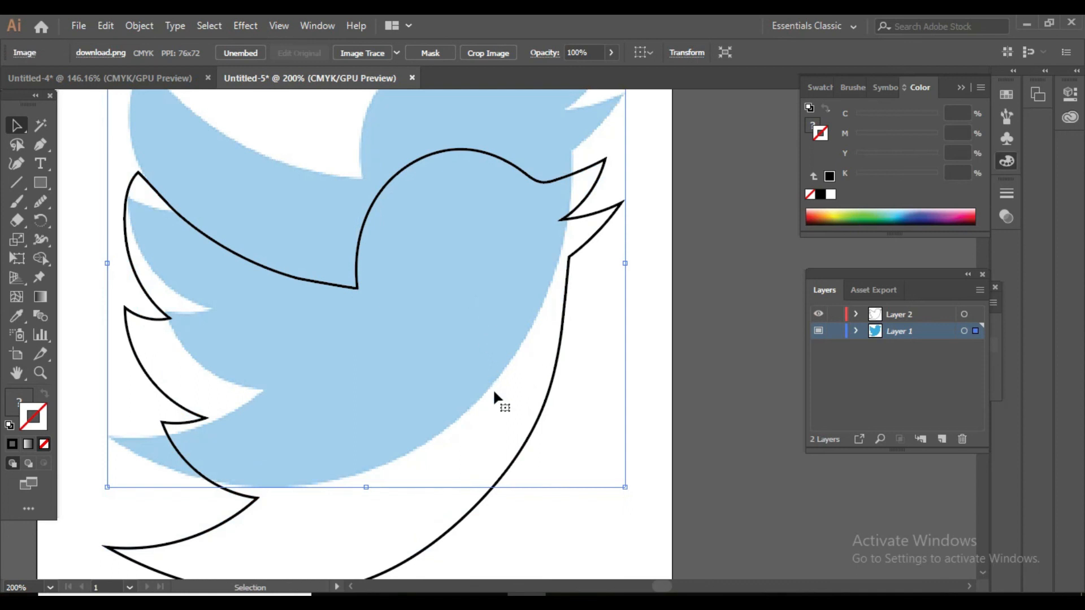
{"action": "scroll", "coordinate": [494, 392], "scroll_direction": "down", "scroll_amount": 1}
{"action": "left_click", "coordinate": [834, 332]}
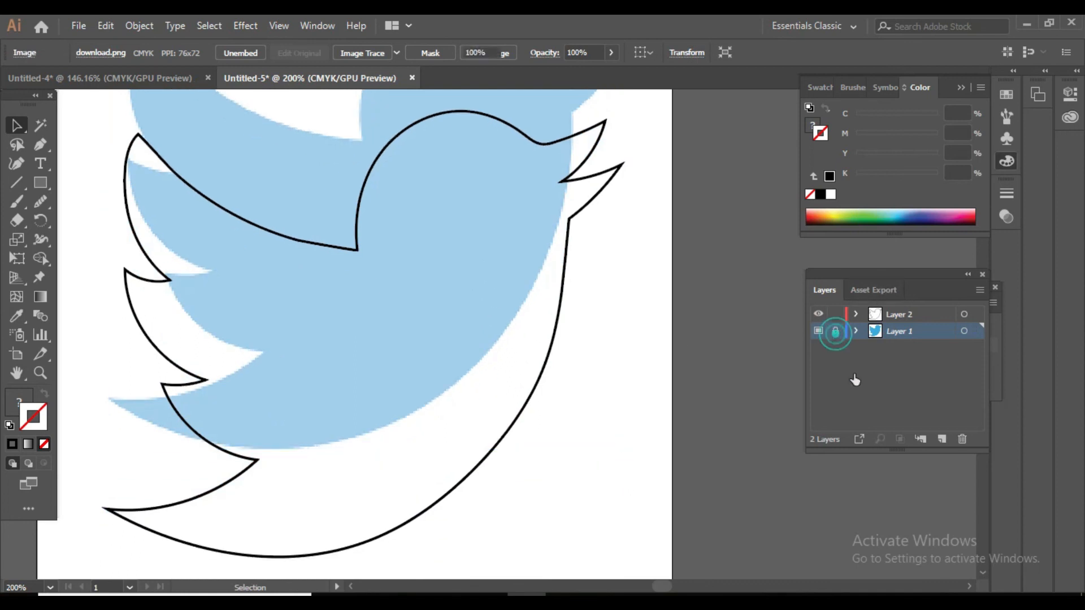
Scale the traced outline down proportionally to about three quarters and, with Layer 1 hidden, move it to the middle of the visible artboard.
{"action": "left_click", "coordinate": [366, 198]}
{"action": "left_click_drag", "start_coordinate": [363, 201], "coordinate": [368, 232]}
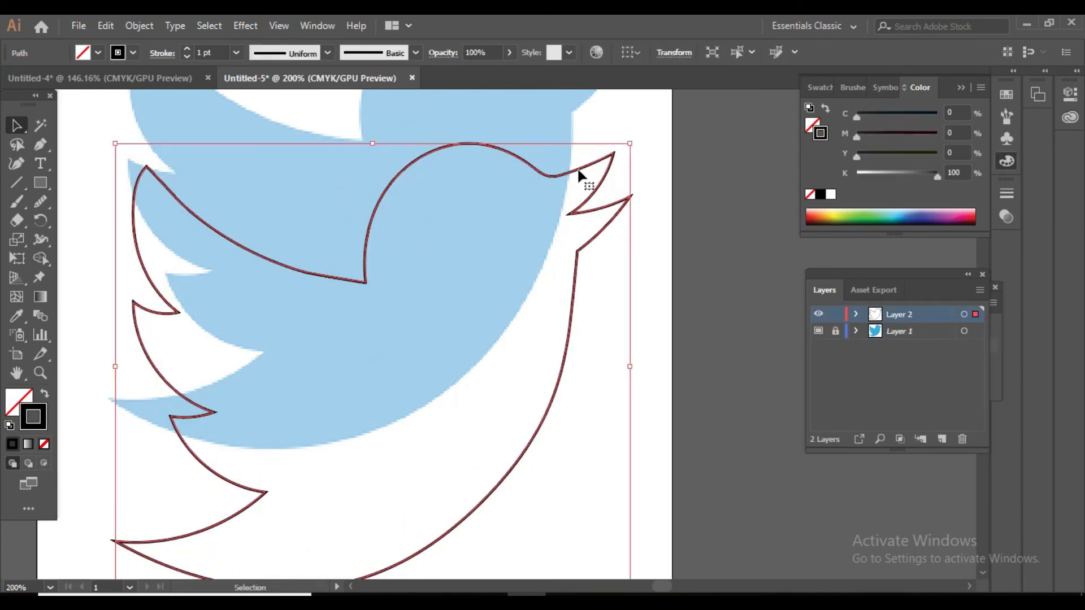
{"action": "left_click_drag", "start_coordinate": [630, 143], "coordinate": [503, 249]}
{"action": "left_click", "coordinate": [504, 130]}
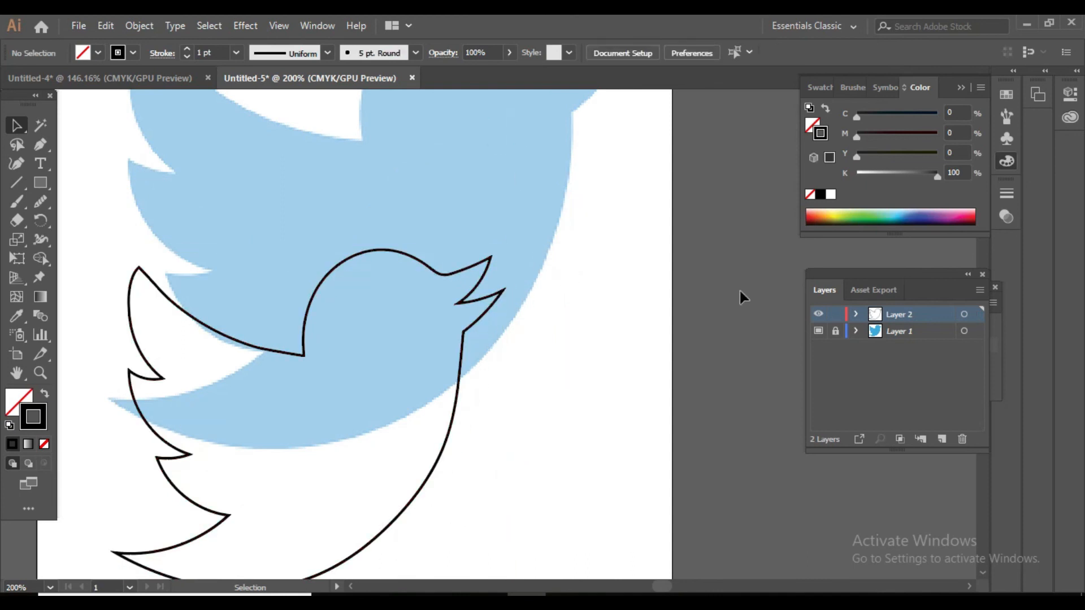
{"action": "left_click", "coordinate": [818, 331]}
{"action": "left_click_drag", "start_coordinate": [305, 319], "coordinate": [358, 189]}
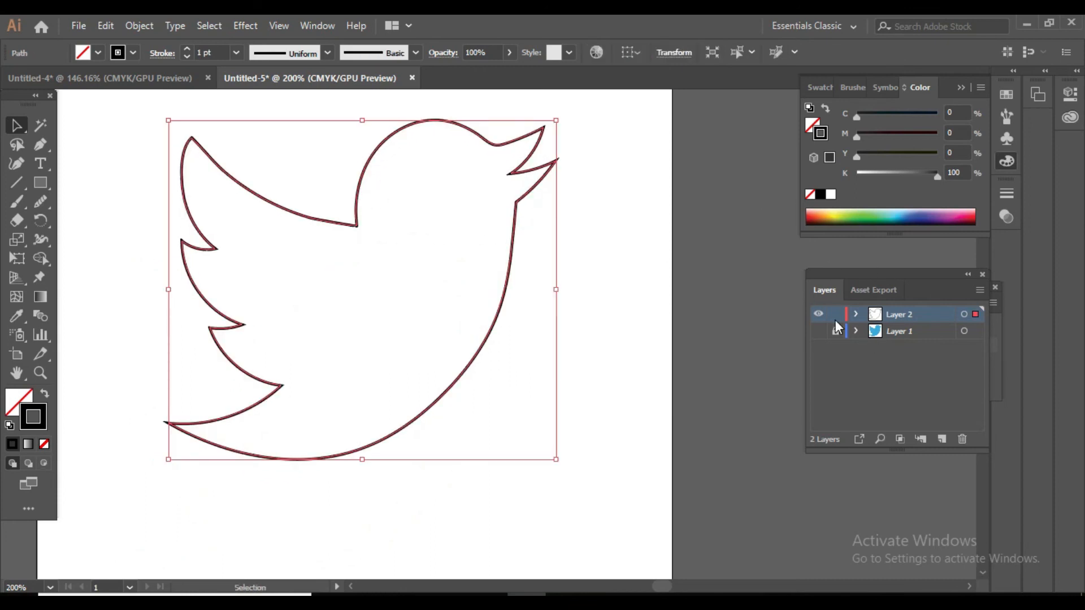
Show and unlock Layer 1, and select its template image to check the opacity setting.
{"action": "left_click", "coordinate": [818, 331]}
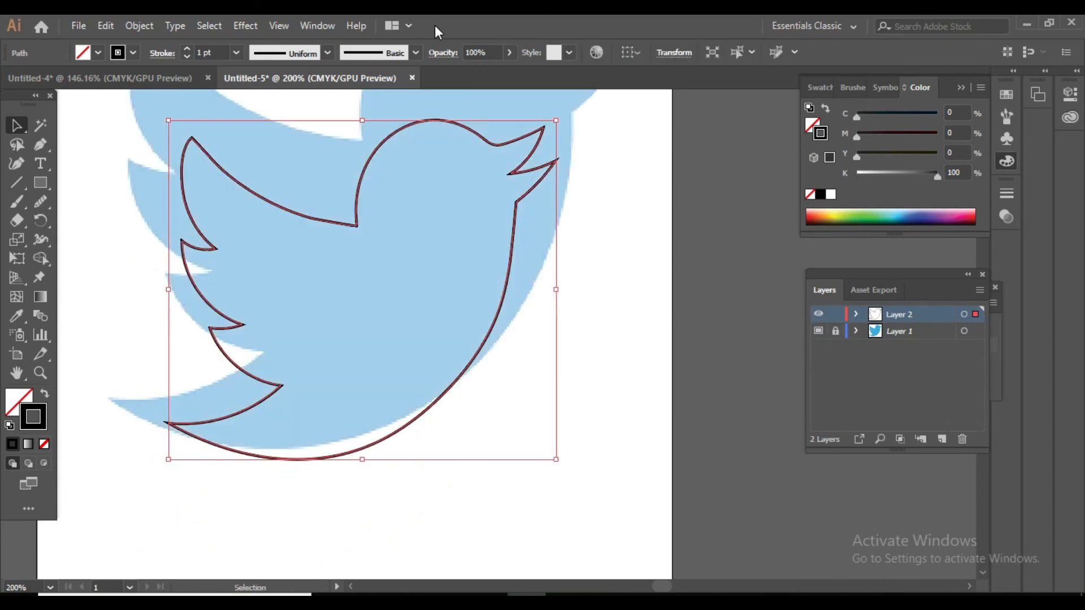
{"action": "left_click", "coordinate": [563, 107]}
{"action": "left_click", "coordinate": [836, 337]}
{"action": "left_click", "coordinate": [555, 108]}
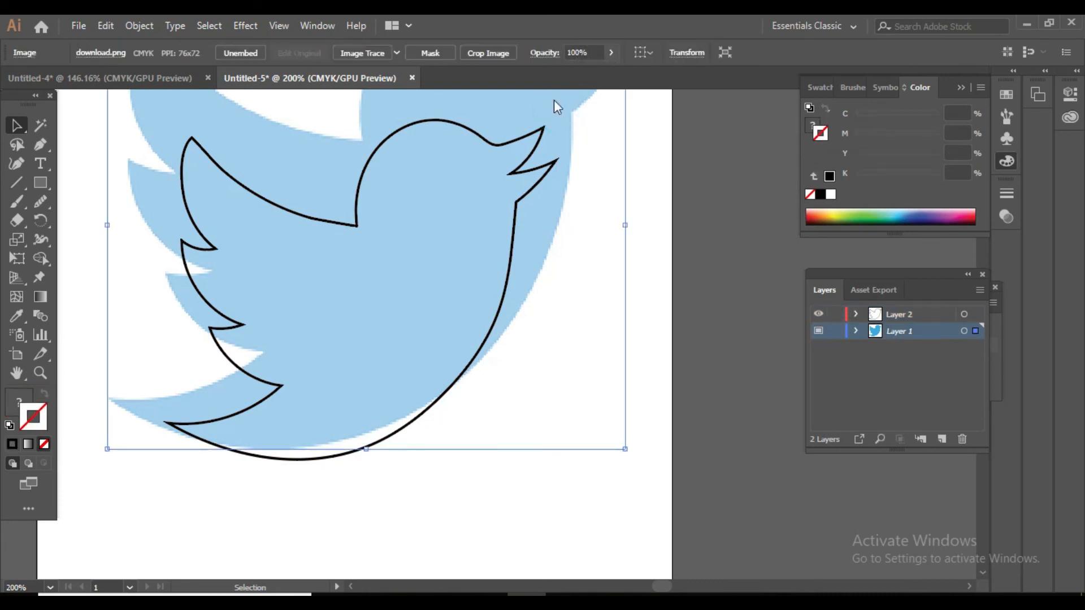
{"action": "left_click", "coordinate": [611, 54]}
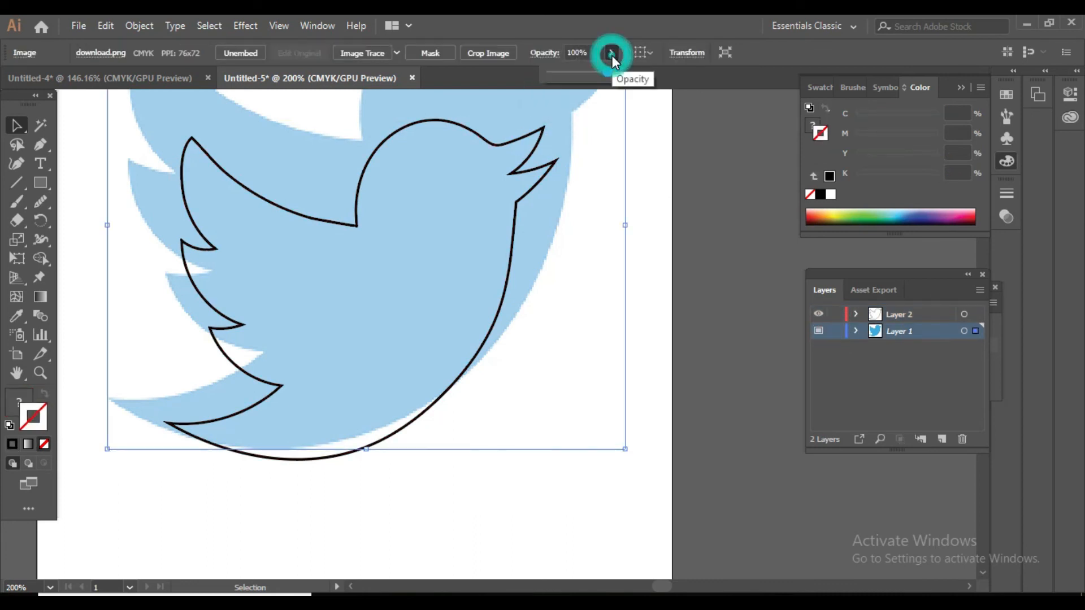
{"action": "left_click", "coordinate": [974, 332]}
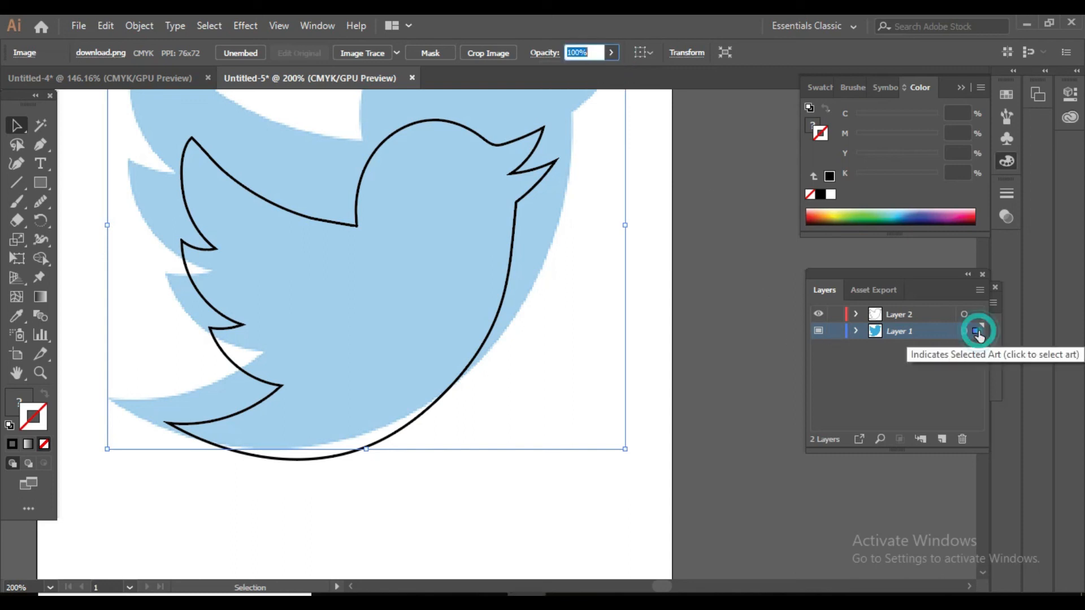
{"action": "left_click", "coordinate": [553, 453]}
Hide the template's Layer 1, leaving it unlocked, so that only the traced outline is shown.
{"action": "left_click", "coordinate": [818, 331]}
{"action": "left_click", "coordinate": [818, 331]}
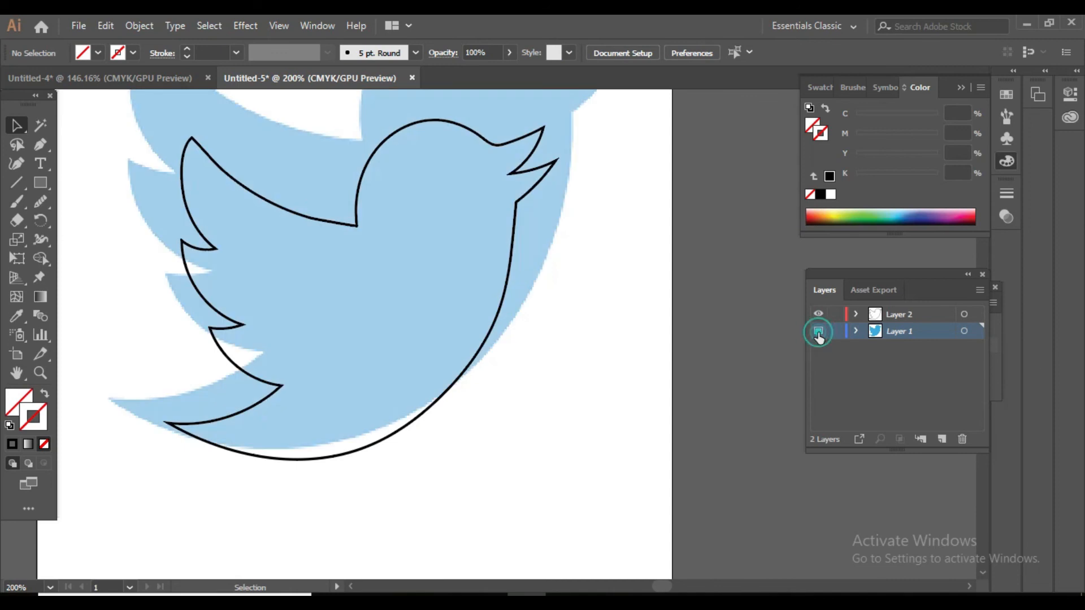
{"action": "left_click", "coordinate": [833, 333]}
{"action": "left_click", "coordinate": [832, 332]}
{"action": "left_click", "coordinate": [832, 332]}
{"action": "left_click", "coordinate": [821, 332]}
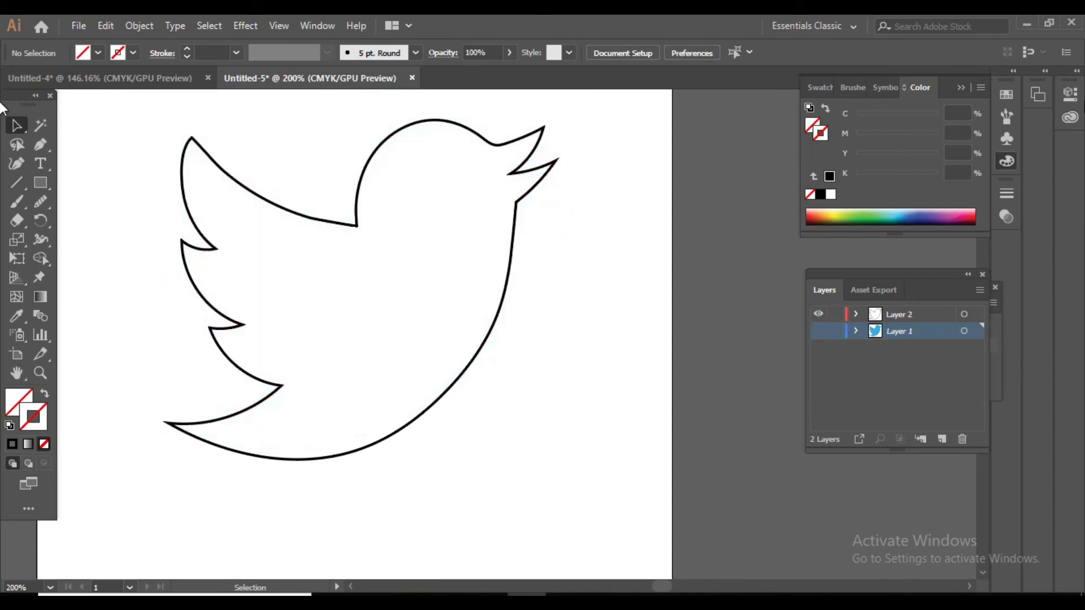
Fill the bird outline with blue at C 77.65, M 25.49, Y 2.75, K 0, keeping its stroke black.
{"action": "left_click", "coordinate": [898, 213]}
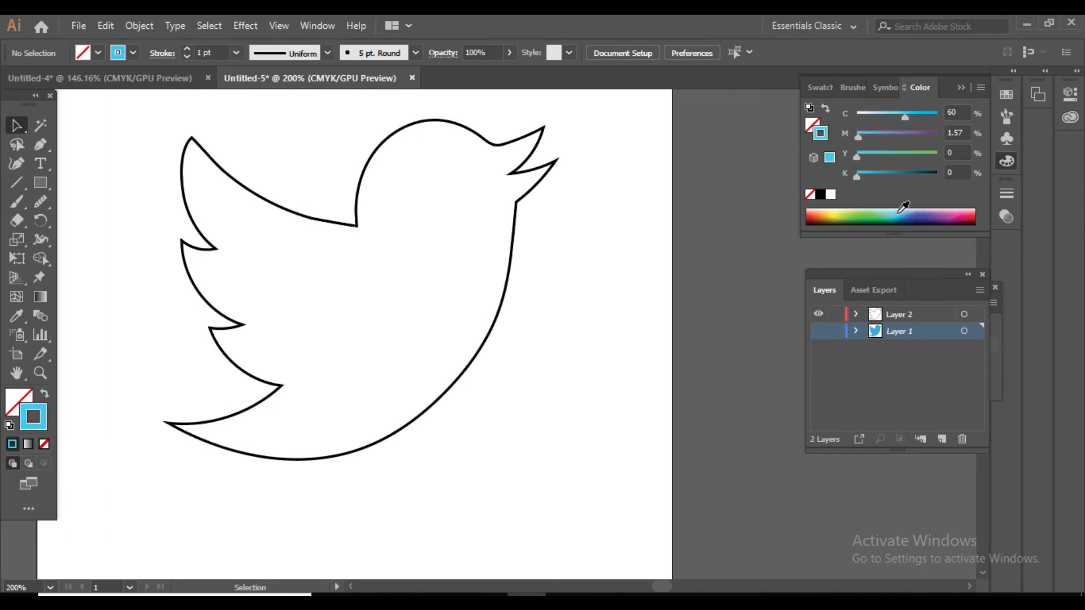
{"action": "left_click", "coordinate": [45, 394]}
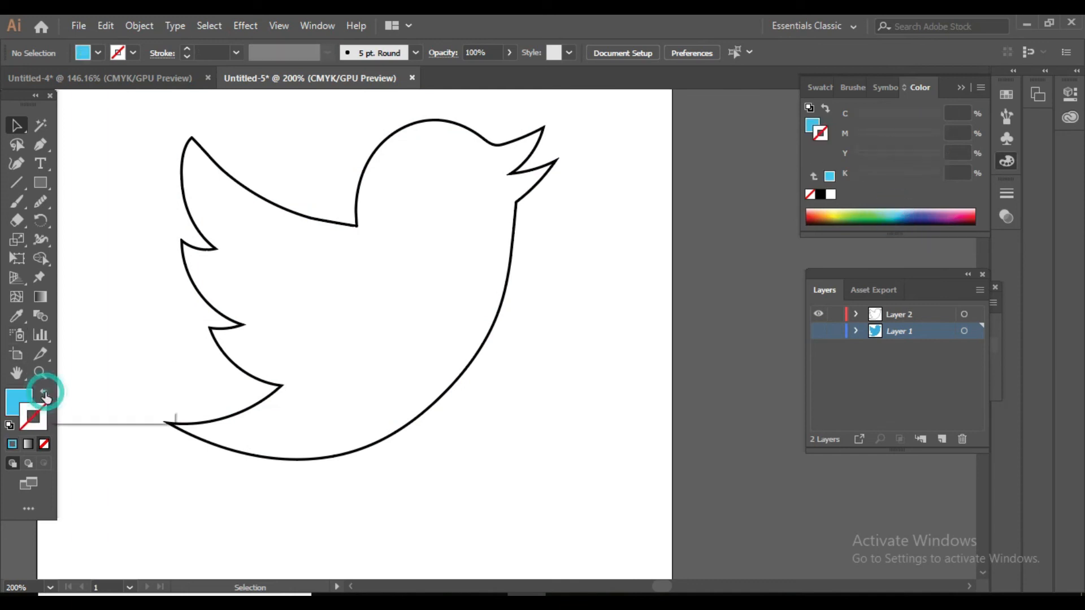
{"action": "left_click", "coordinate": [358, 228]}
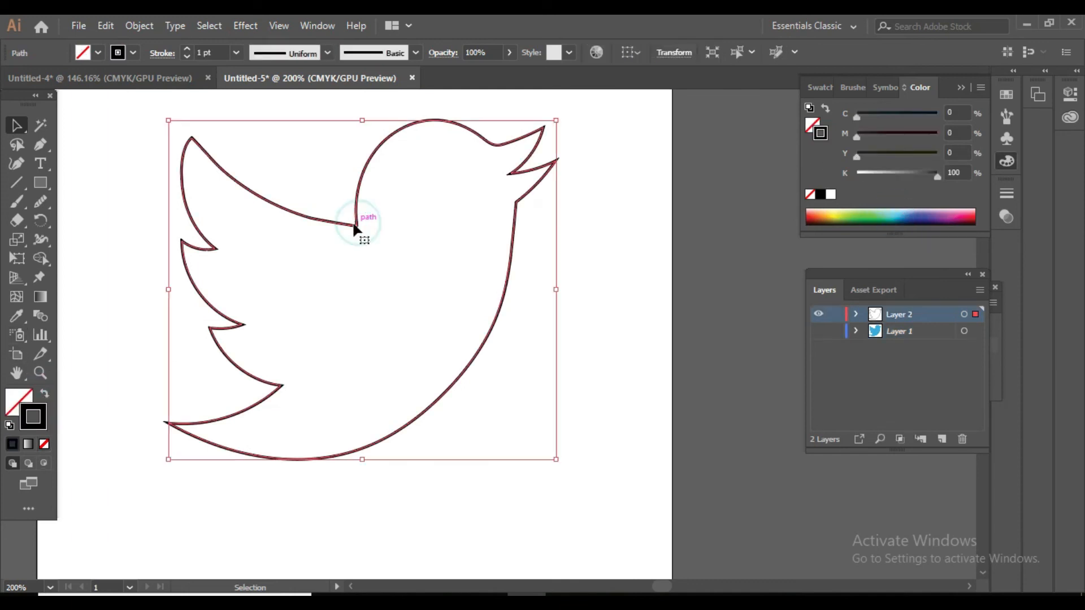
{"action": "left_click", "coordinate": [44, 393]}
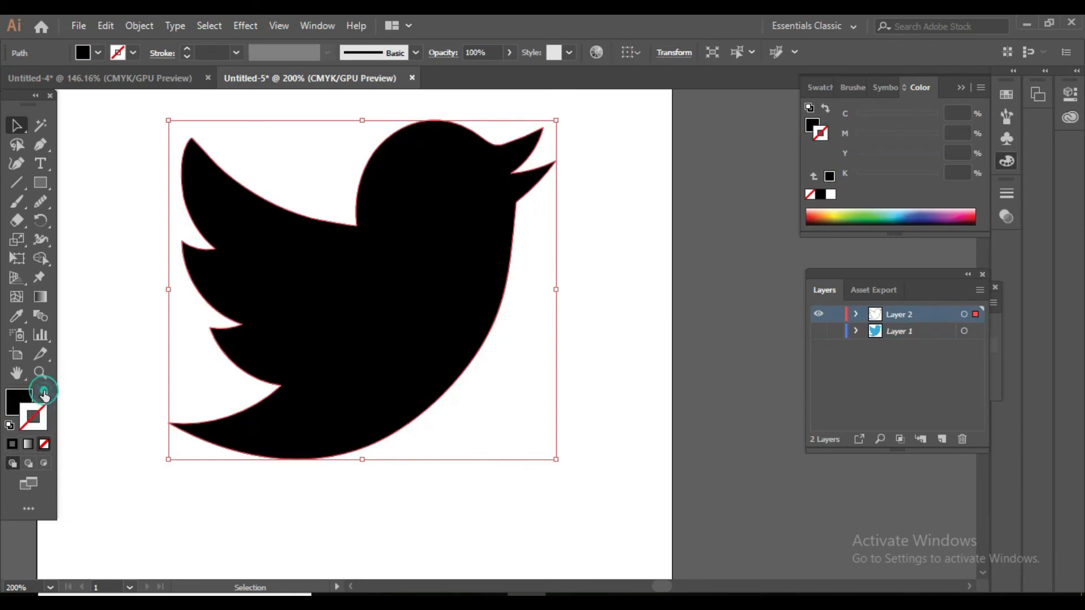
{"action": "left_click", "coordinate": [901, 214]}
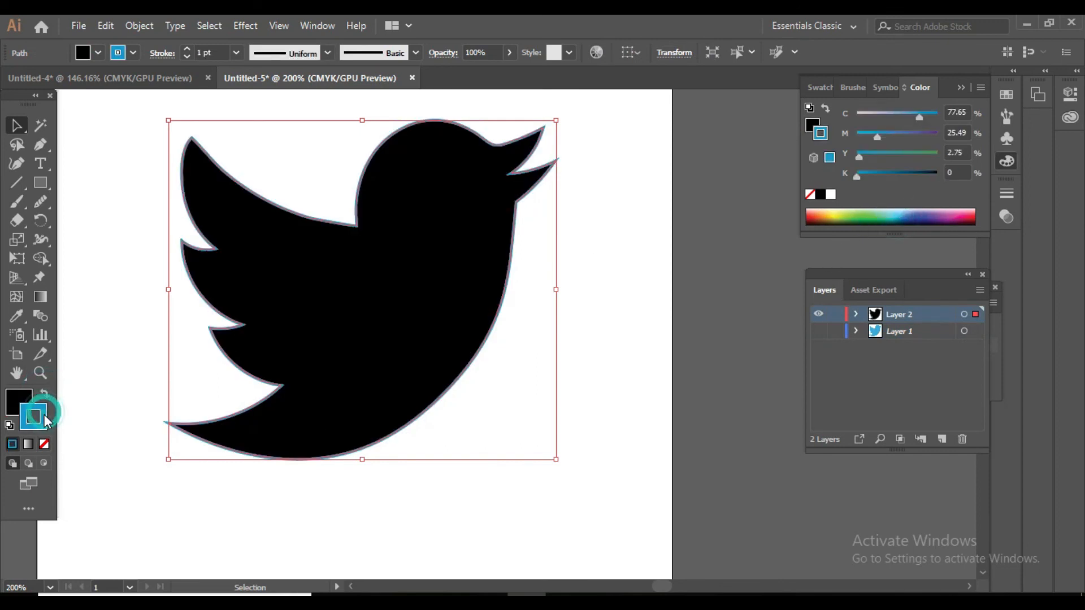
{"action": "left_click", "coordinate": [44, 392]}
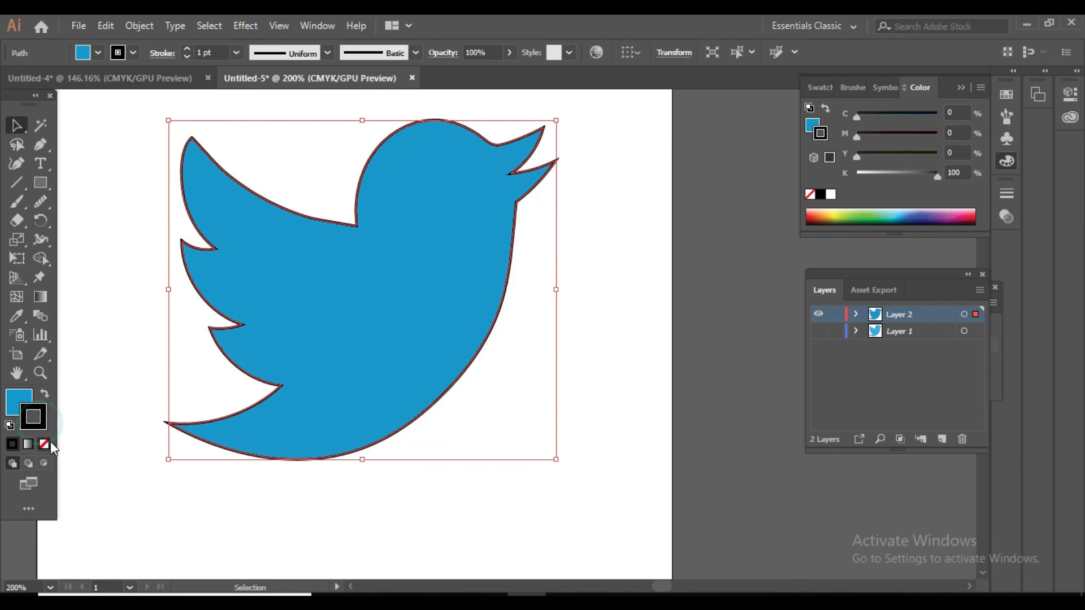
Remove the bird's stroke and, with nothing selected, pick a dark teal stroke colour of C 89.41, M 44.71, Y 33.73, K 7.45.
{"action": "left_click", "coordinate": [44, 444]}
{"action": "left_click", "coordinate": [299, 567]}
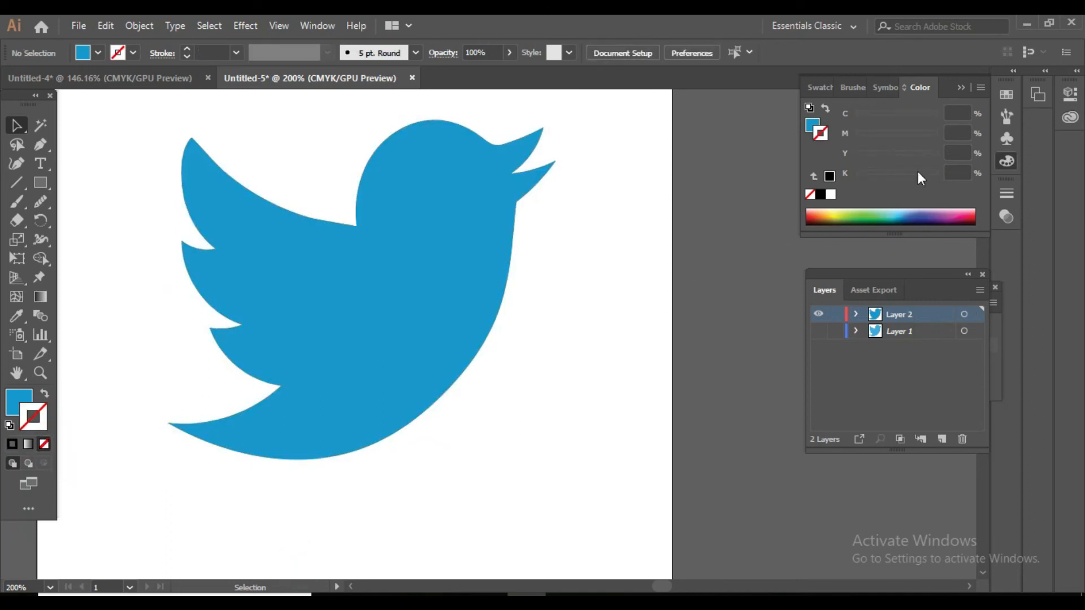
{"action": "left_click", "coordinate": [901, 213]}
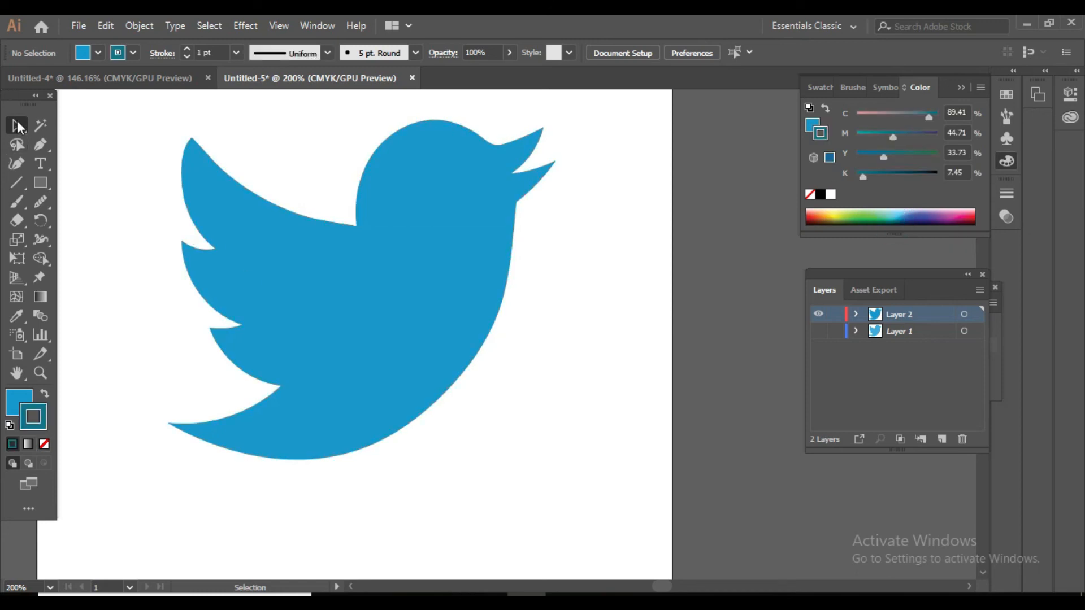
Give the bird a 1 pt cyan stroke of C 71, M 0, Y 10.2, K 0, and deselect it.
{"action": "left_click", "coordinate": [334, 228]}
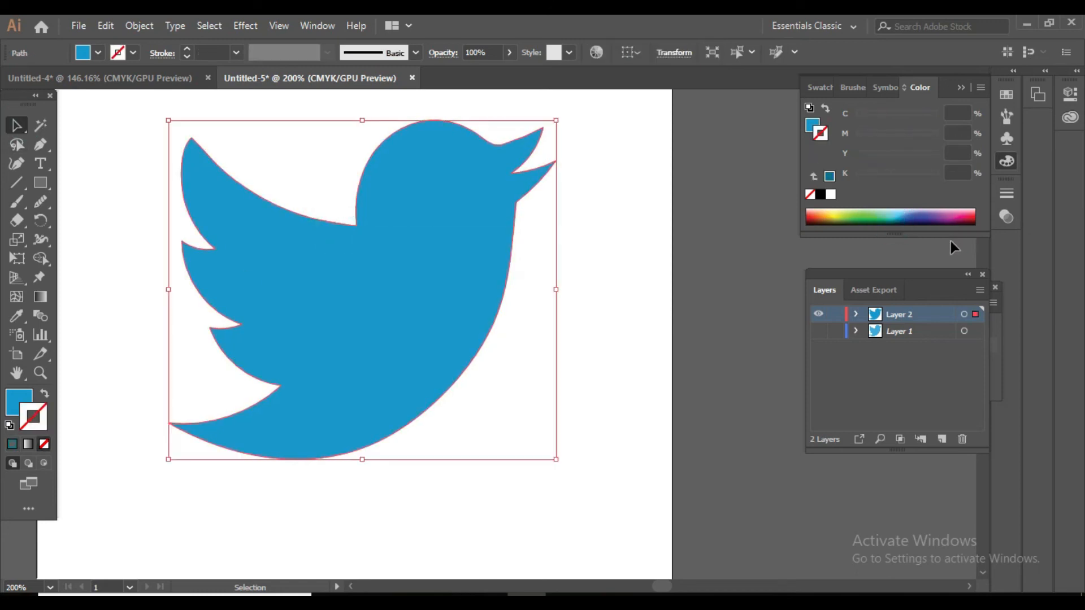
{"action": "left_click", "coordinate": [900, 214]}
{"action": "left_click", "coordinate": [896, 214]}
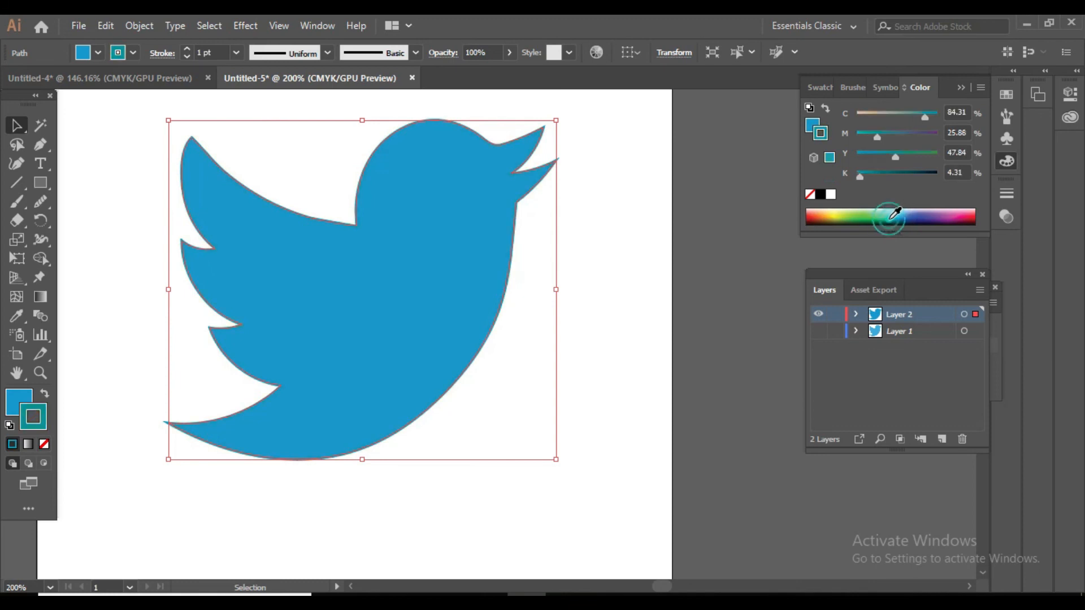
{"action": "left_click", "coordinate": [895, 211]}
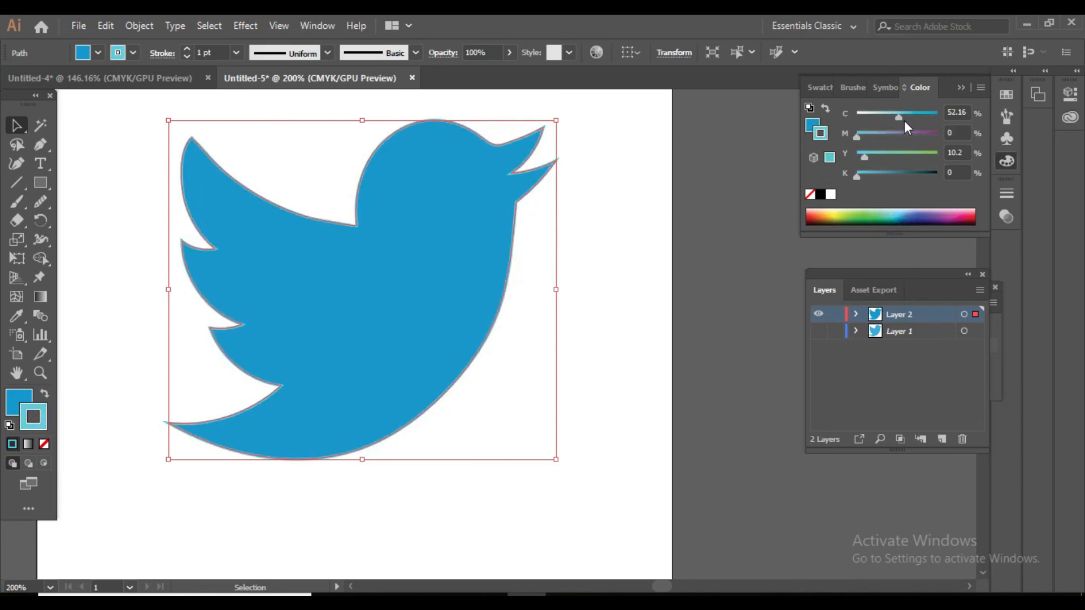
{"action": "left_click_drag", "start_coordinate": [899, 117], "coordinate": [913, 117]}
{"action": "left_click", "coordinate": [675, 421]}
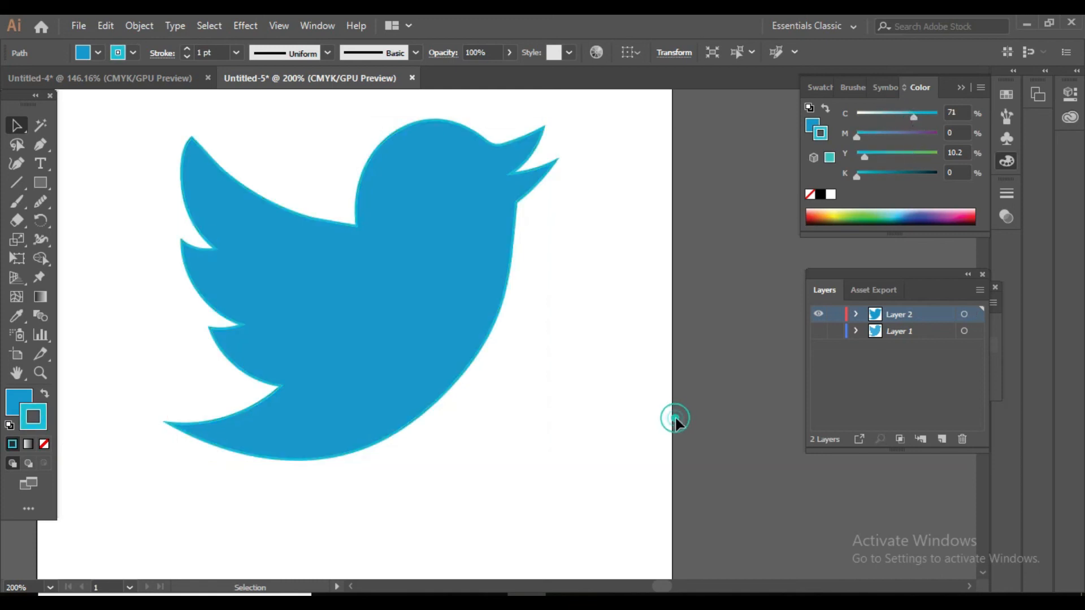
Remove the cyan stroke from the bird and deselect it to check the plain blue shape.
{"action": "left_click", "coordinate": [44, 444]}
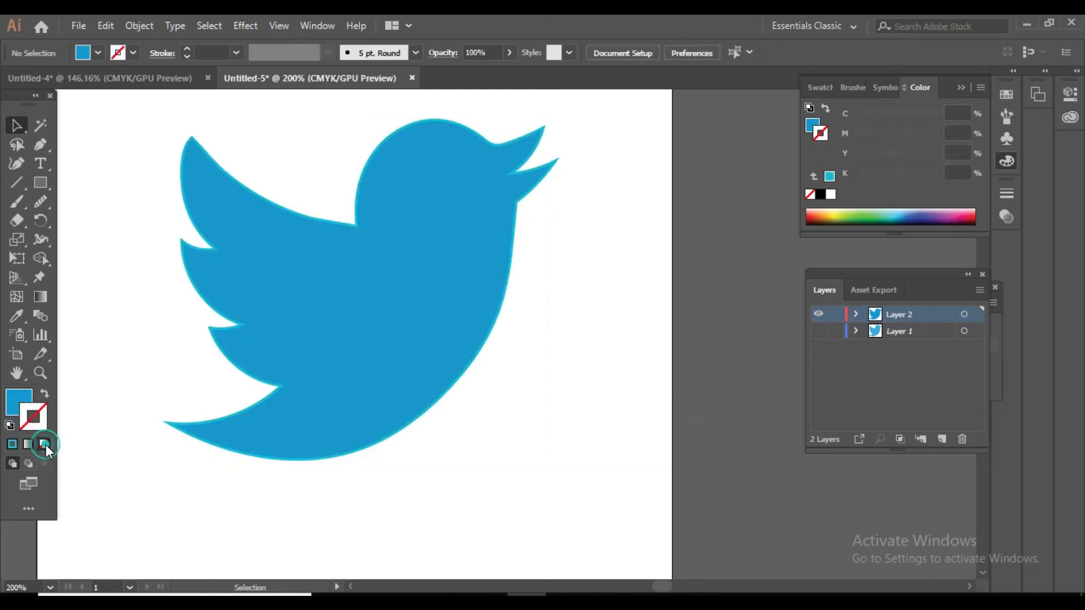
{"action": "left_click", "coordinate": [378, 435]}
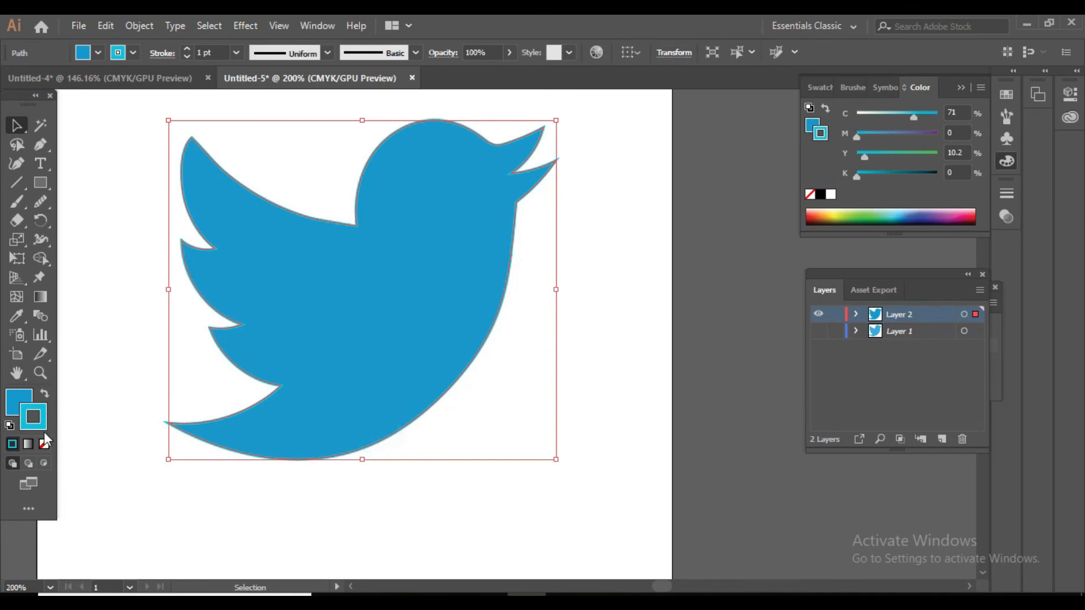
{"action": "left_click", "coordinate": [46, 448]}
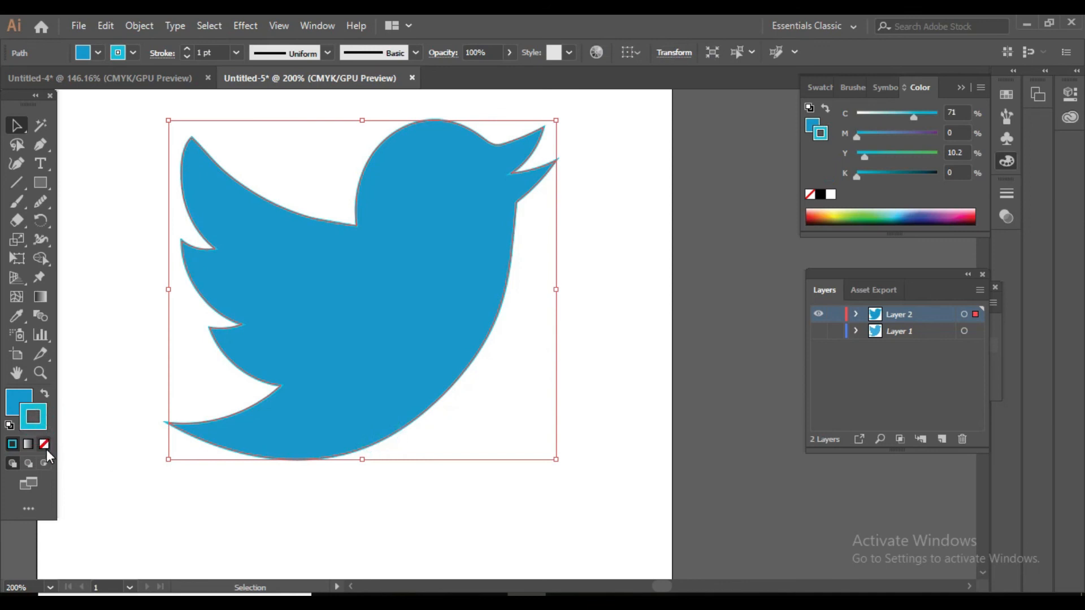
{"action": "left_click", "coordinate": [286, 503]}
{"action": "scroll", "coordinate": [791, 527], "scroll_direction": "down", "scroll_amount": 2}
{"action": "scroll", "coordinate": [790, 526], "scroll_direction": "up", "scroll_amount": 5}
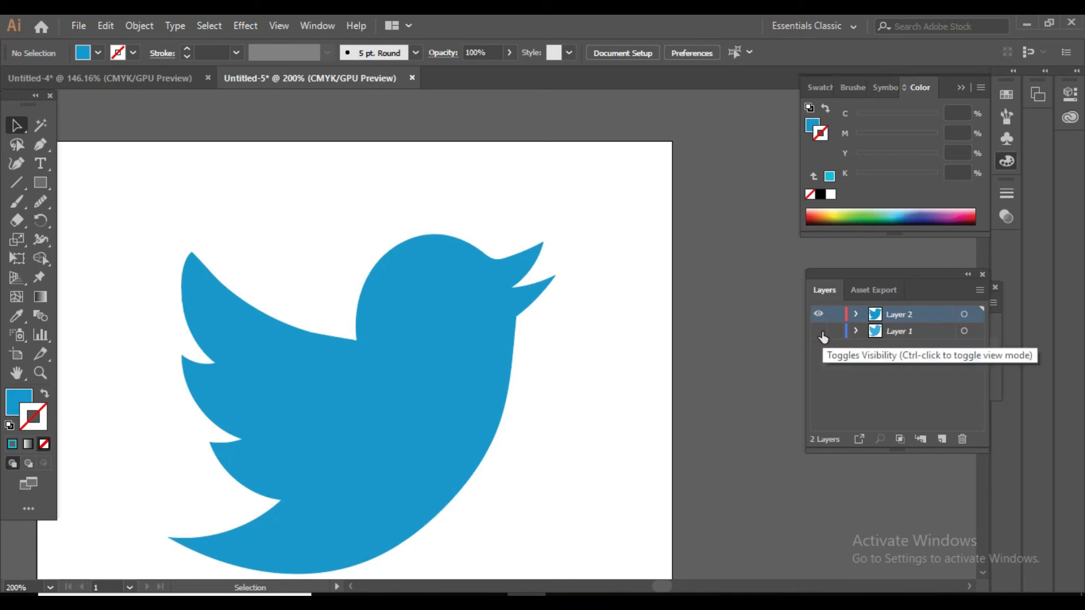
{"action": "scroll", "coordinate": [342, 380], "scroll_direction": "down", "scroll_amount": 1}
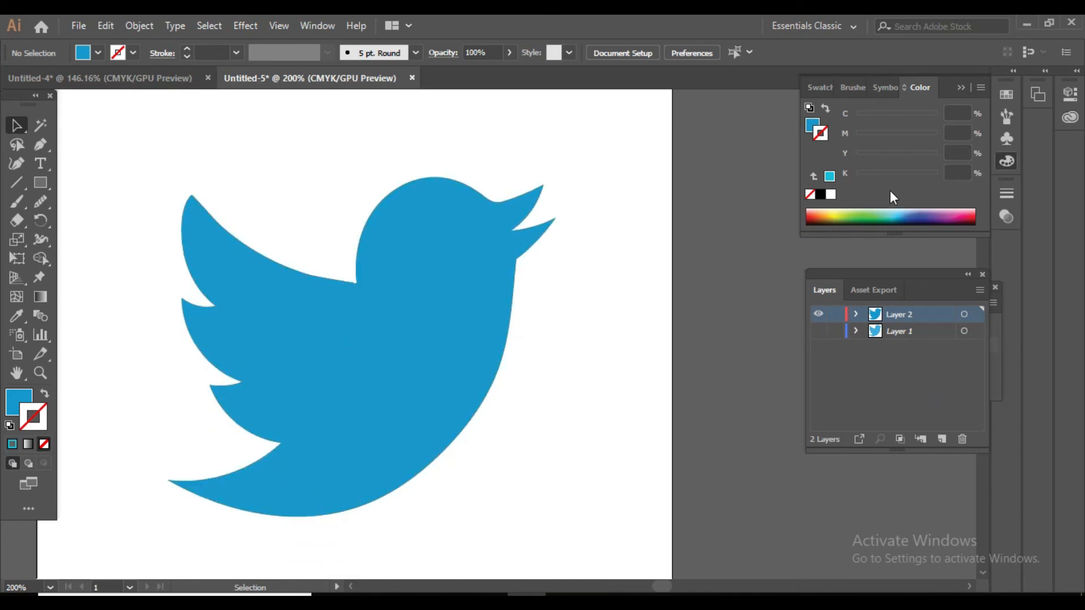
{"action": "left_click", "coordinate": [899, 216]}
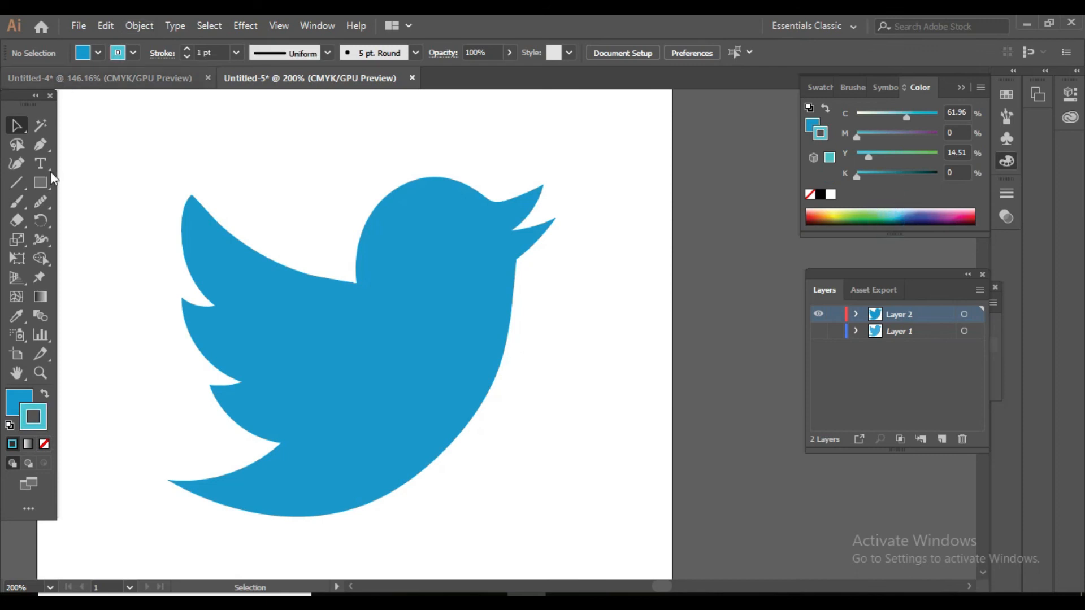
{"action": "left_click", "coordinate": [45, 445]}
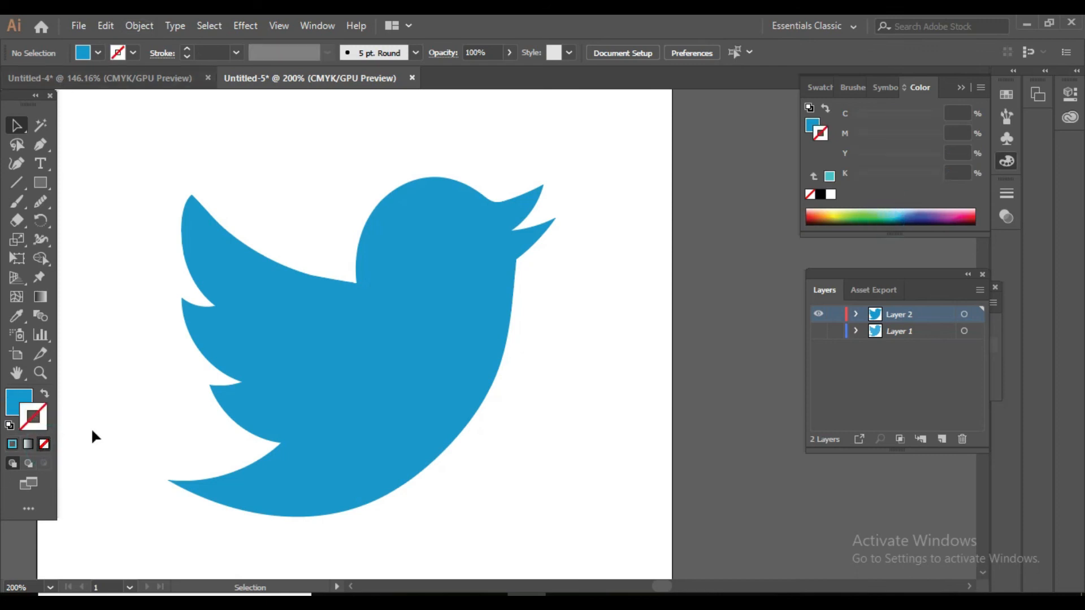
{"action": "left_click", "coordinate": [293, 307]}
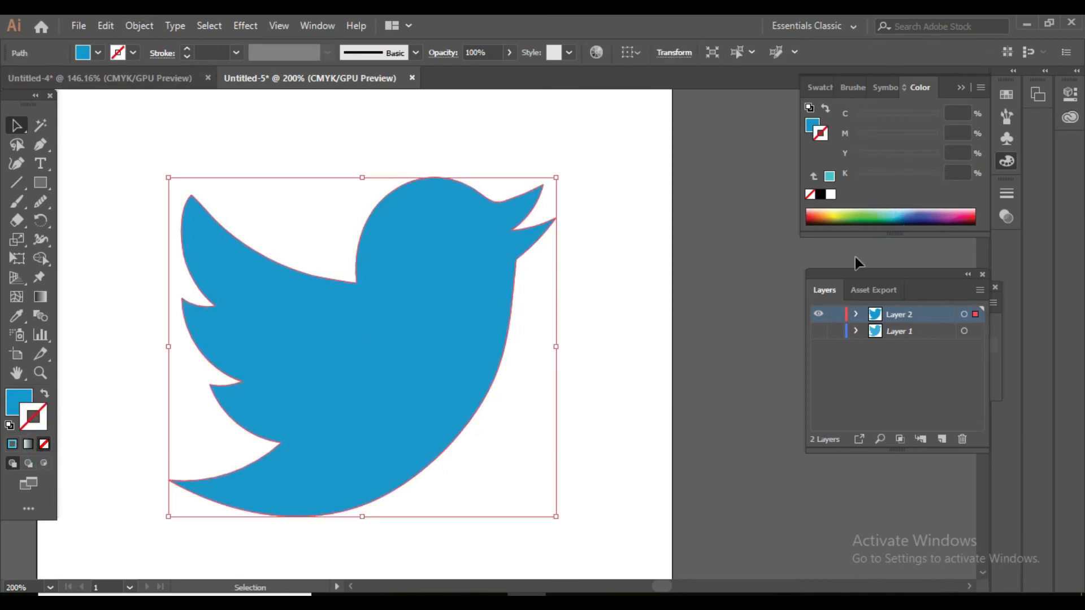
{"action": "left_click", "coordinate": [901, 214]}
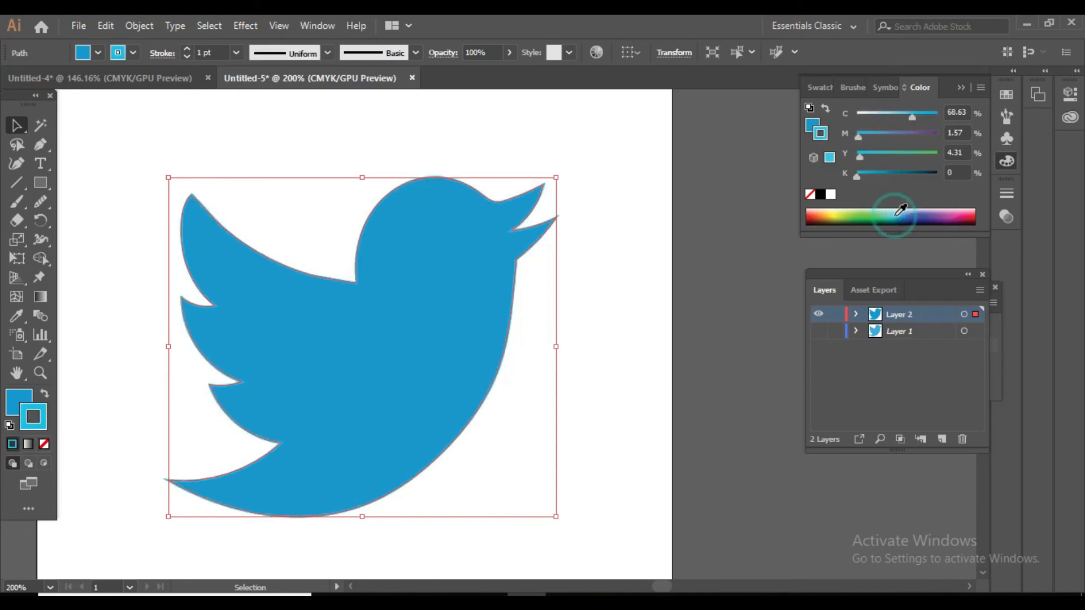
{"action": "left_click", "coordinate": [44, 444]}
Change the bird's fill to light blue at C 55.69, M 0, Y 6.67, K 0, and deselect it.
{"action": "left_click", "coordinate": [20, 401]}
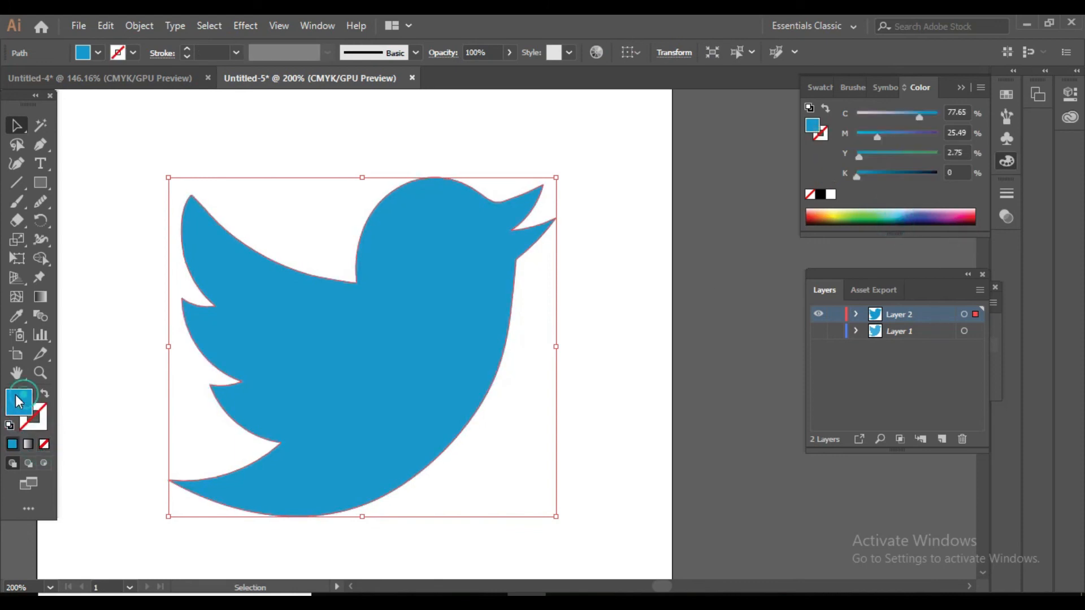
{"action": "left_click", "coordinate": [891, 215]}
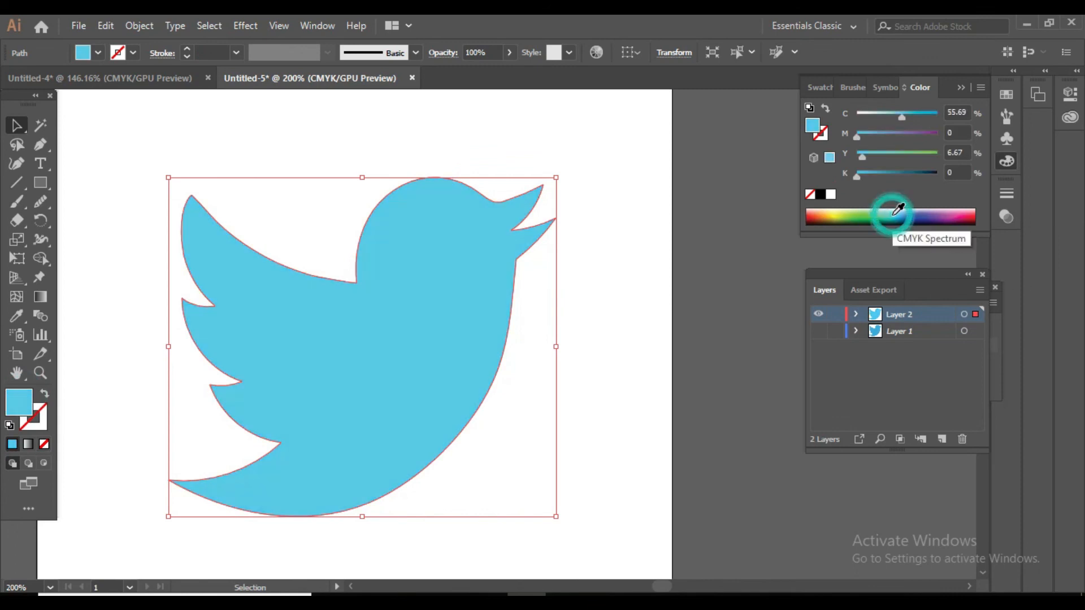
{"action": "left_click", "coordinate": [570, 480]}
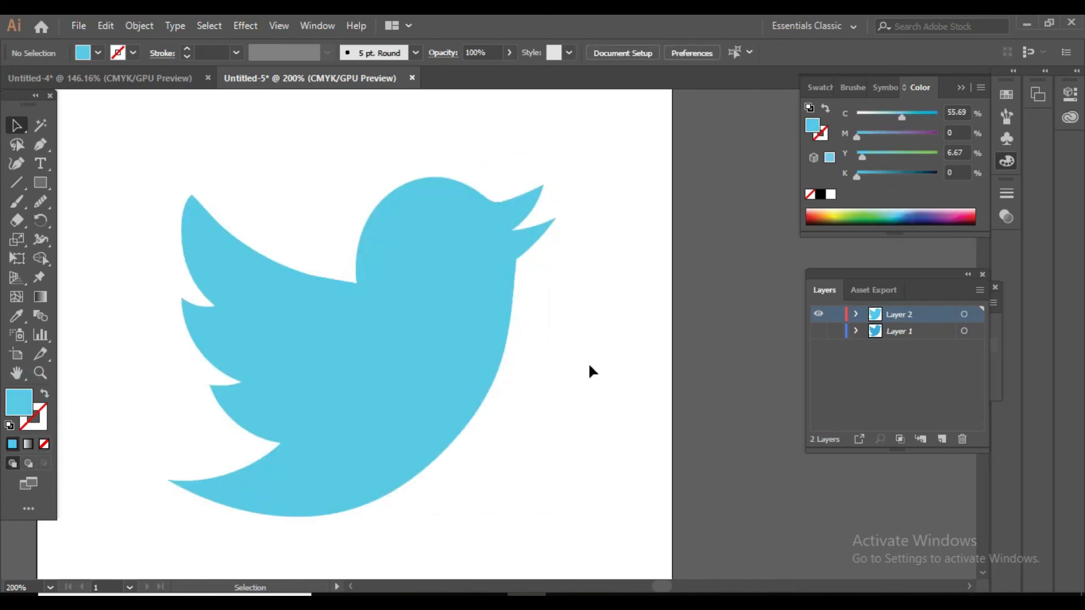